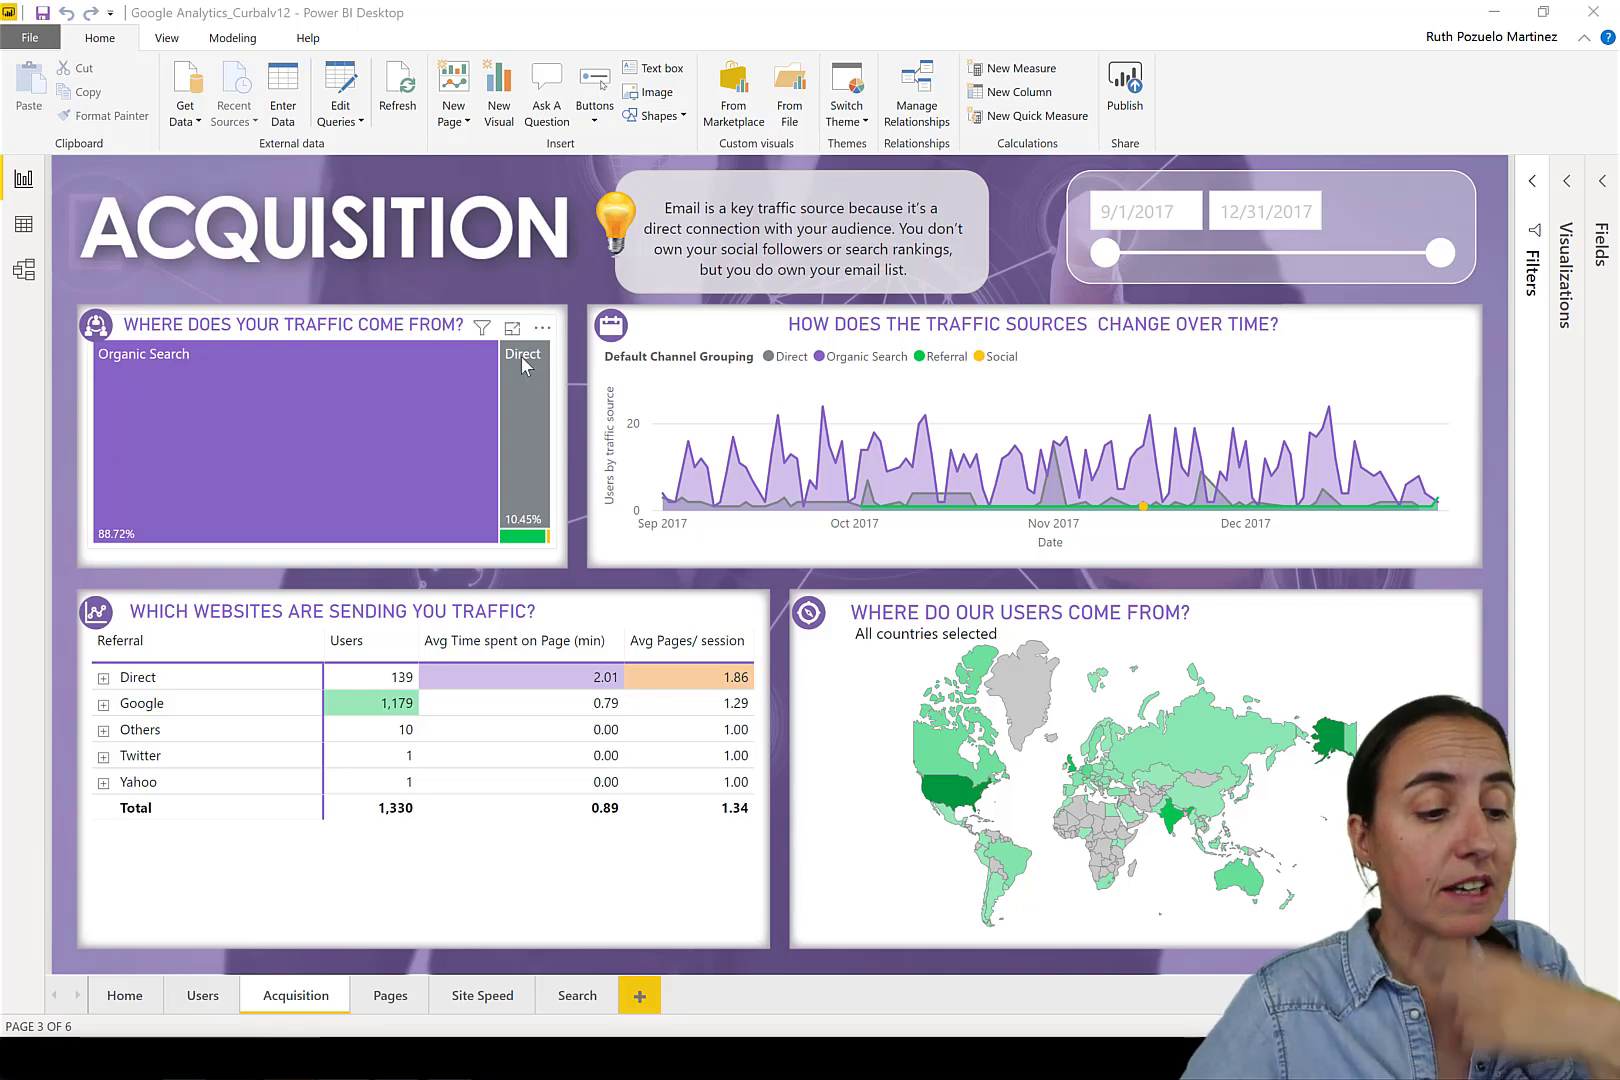
- Confirm in Enter Parameters that Goal1 is Memberships and Goal2 is Purchases, then close it
left_click(355, 120)
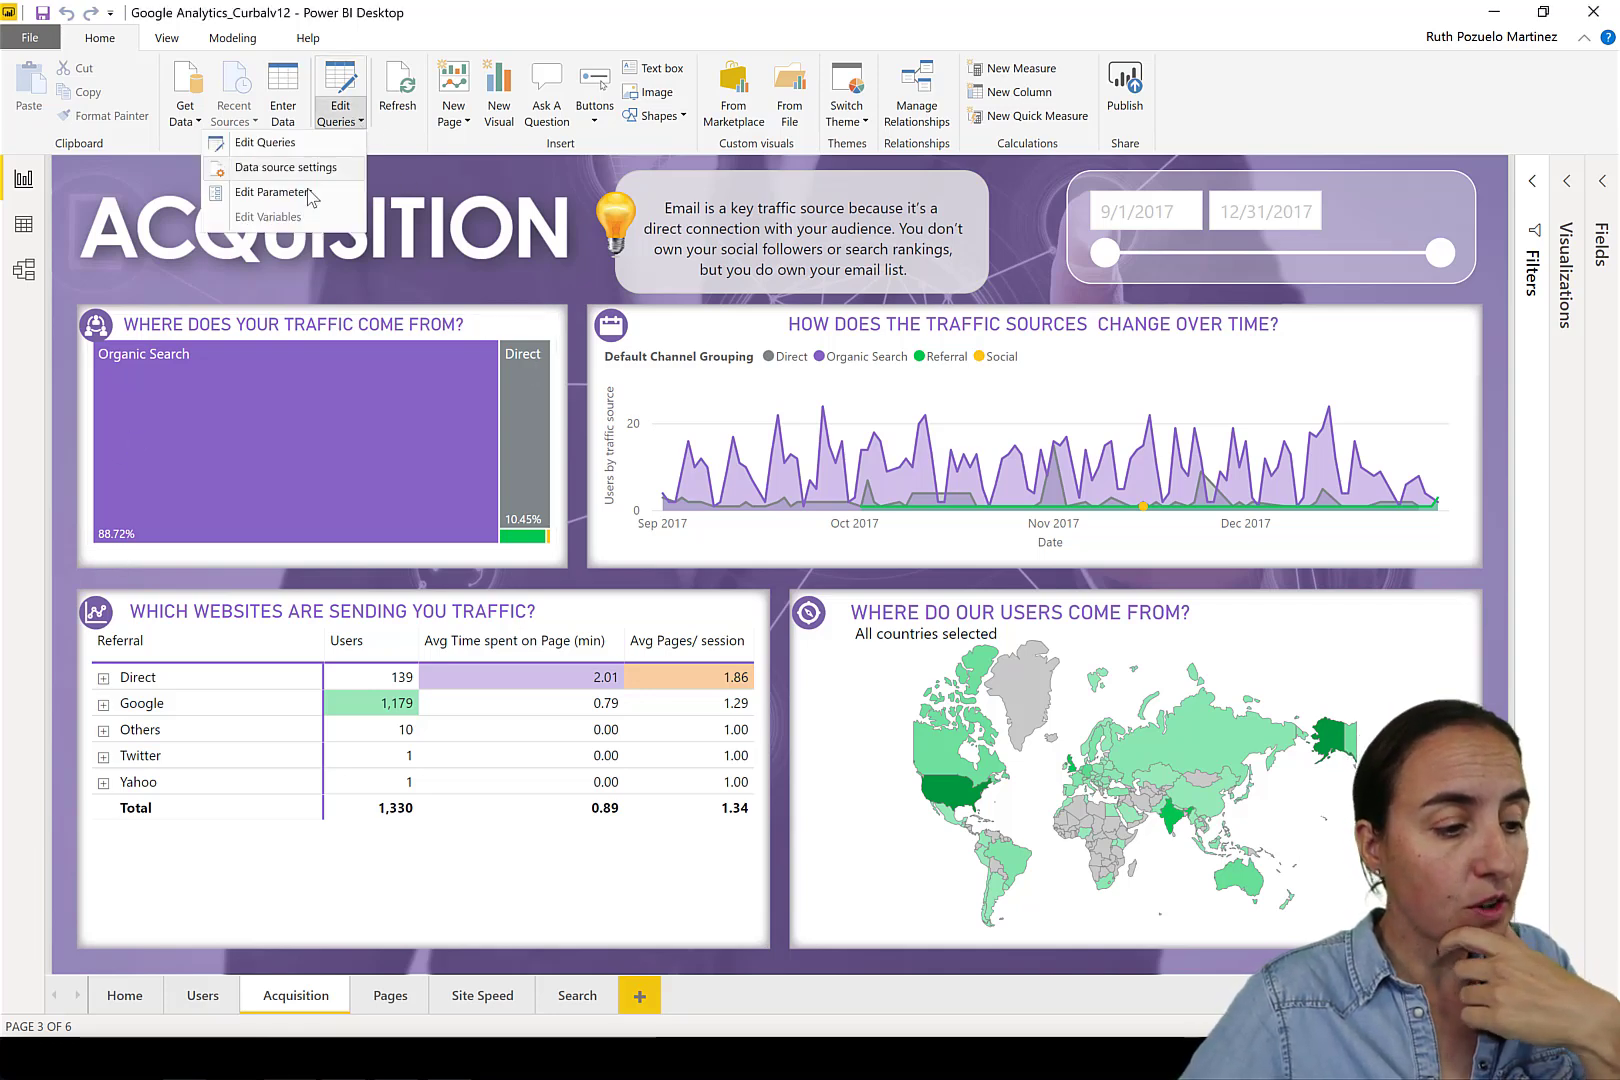
key("Escape")
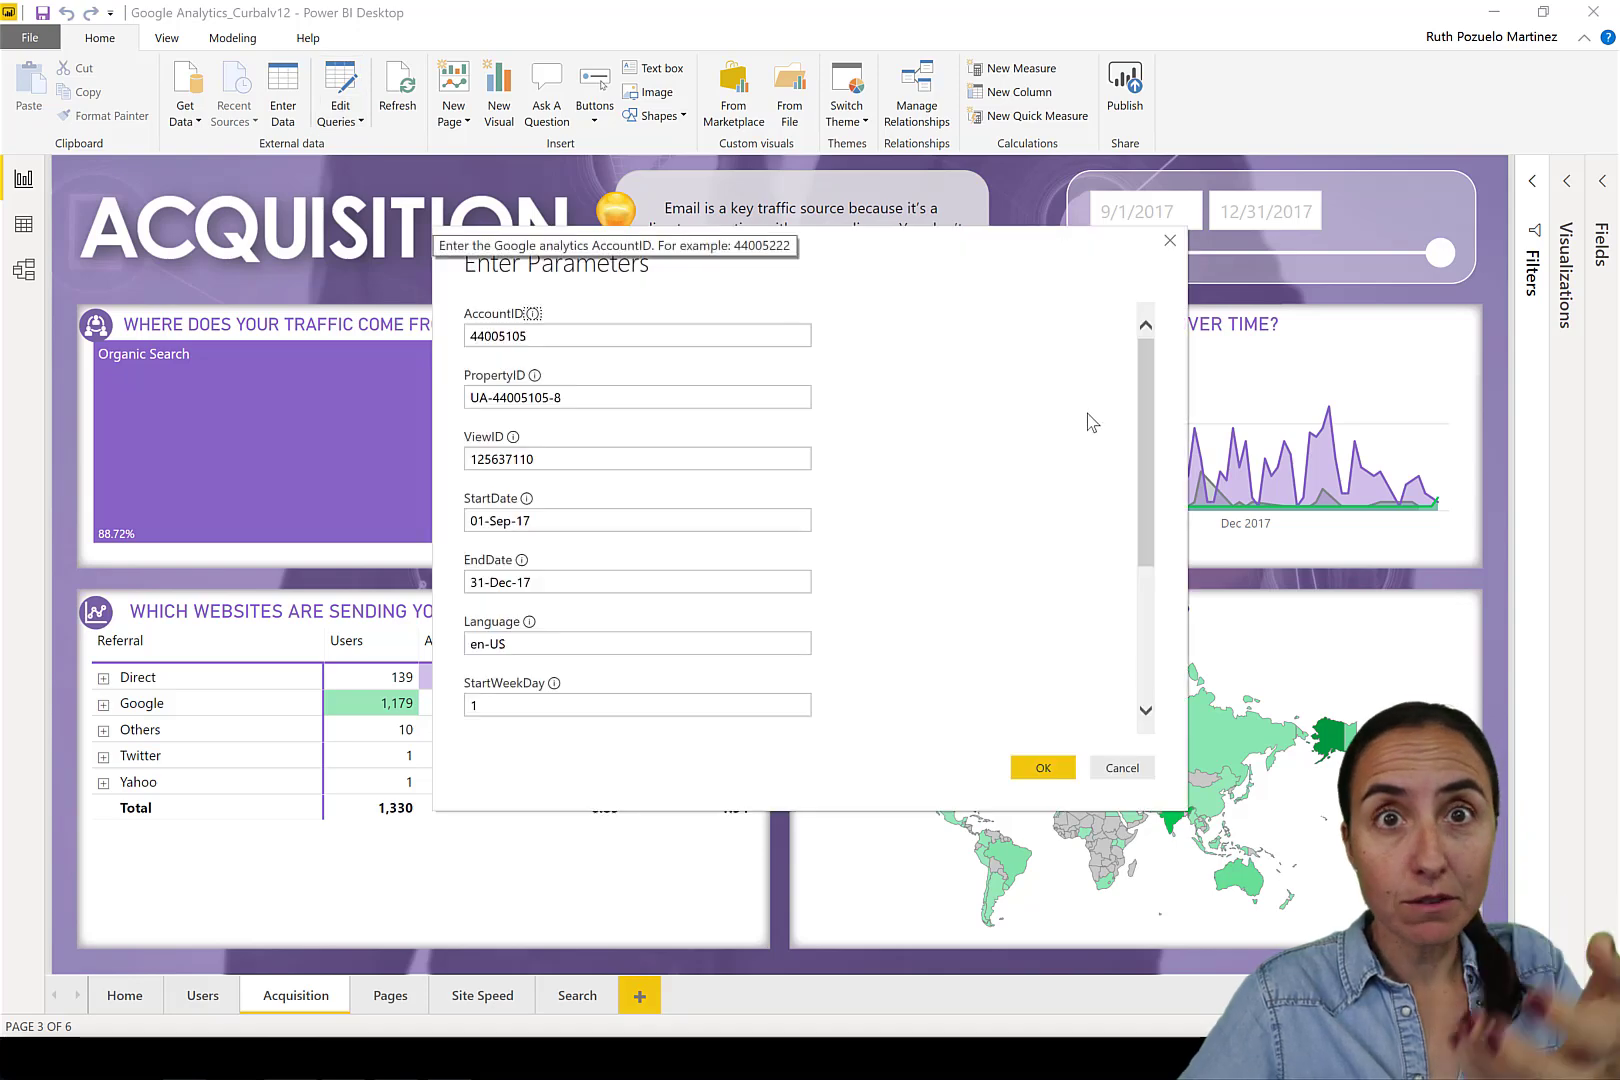
scroll(1092, 604, "down", 3)
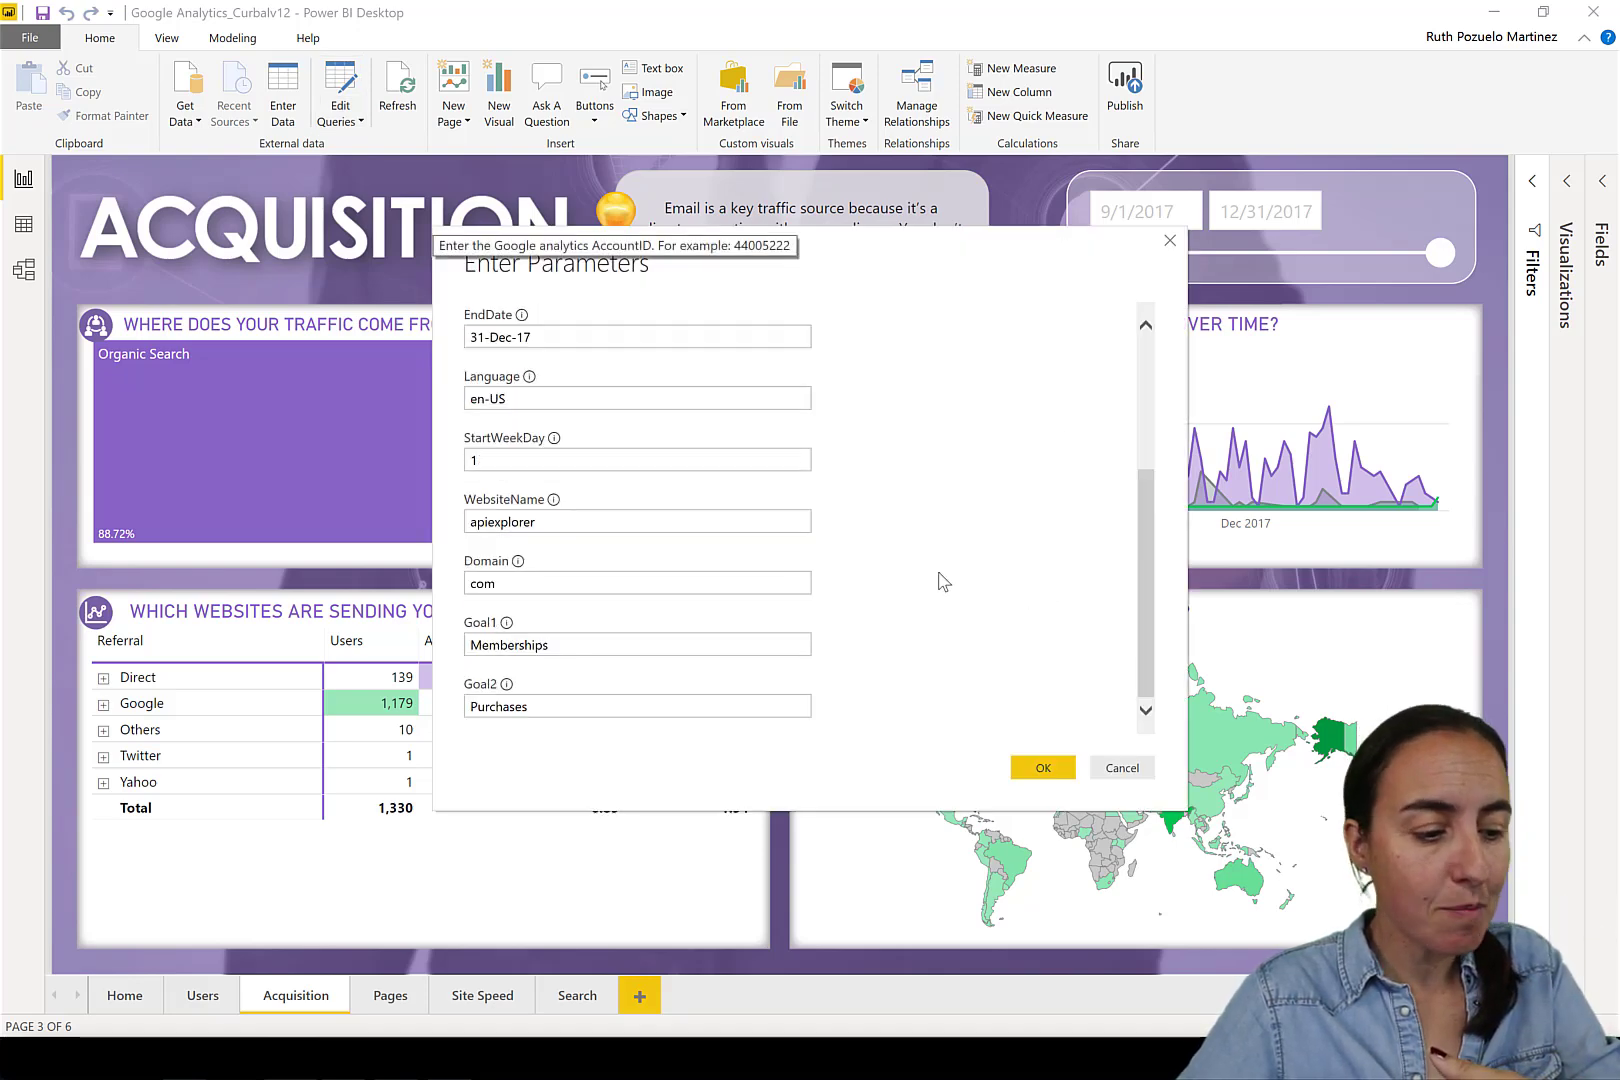
left_click(598, 645)
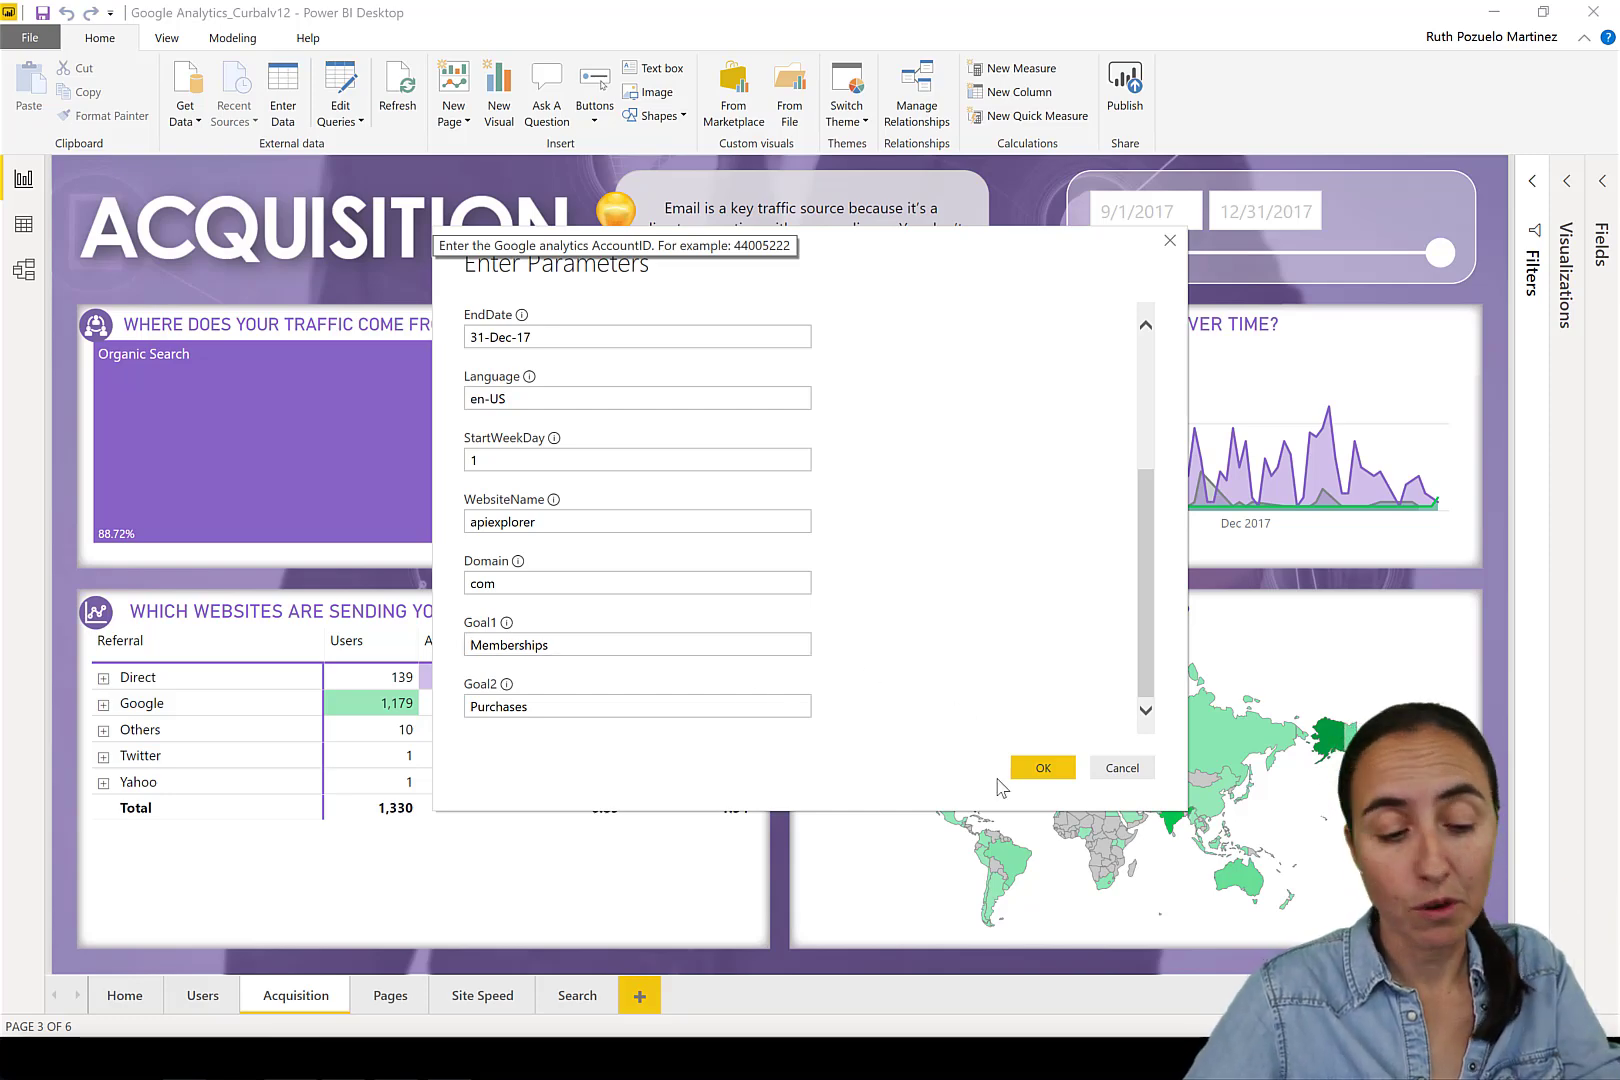
left_click(1128, 766)
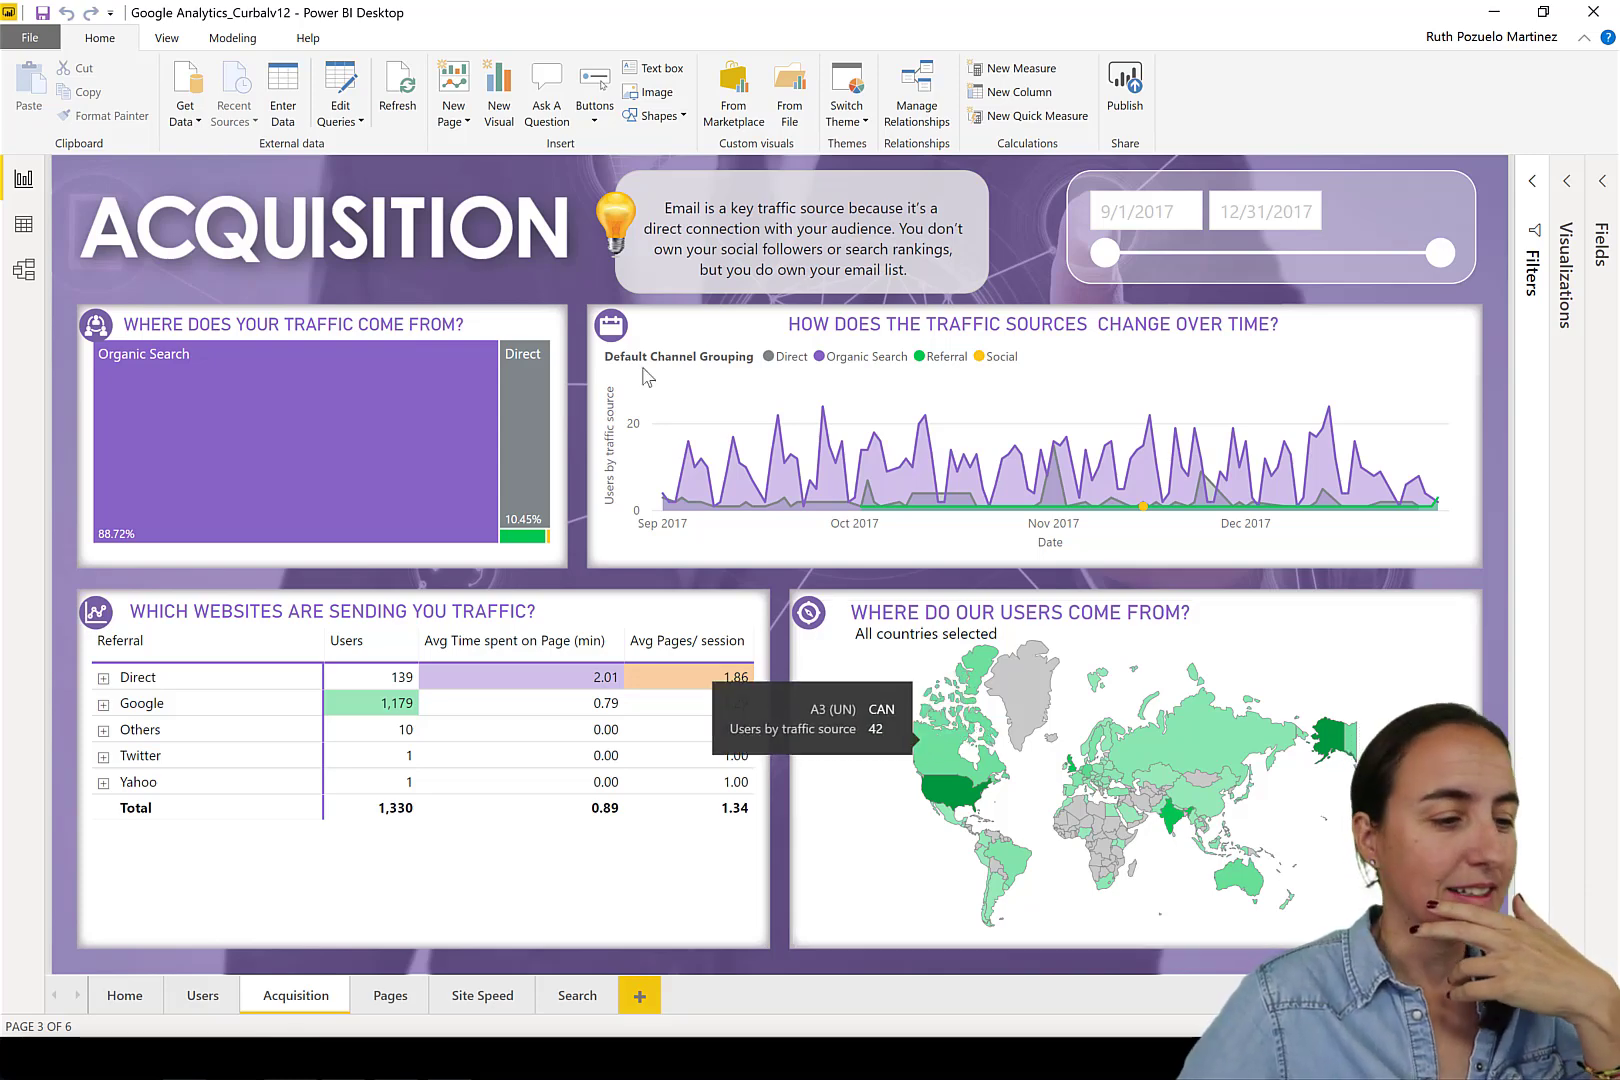
- Open Power Query Editor on Traffic Sources, showing its Goal 1 and Goal 2 Completions columns
left_click(352, 78)
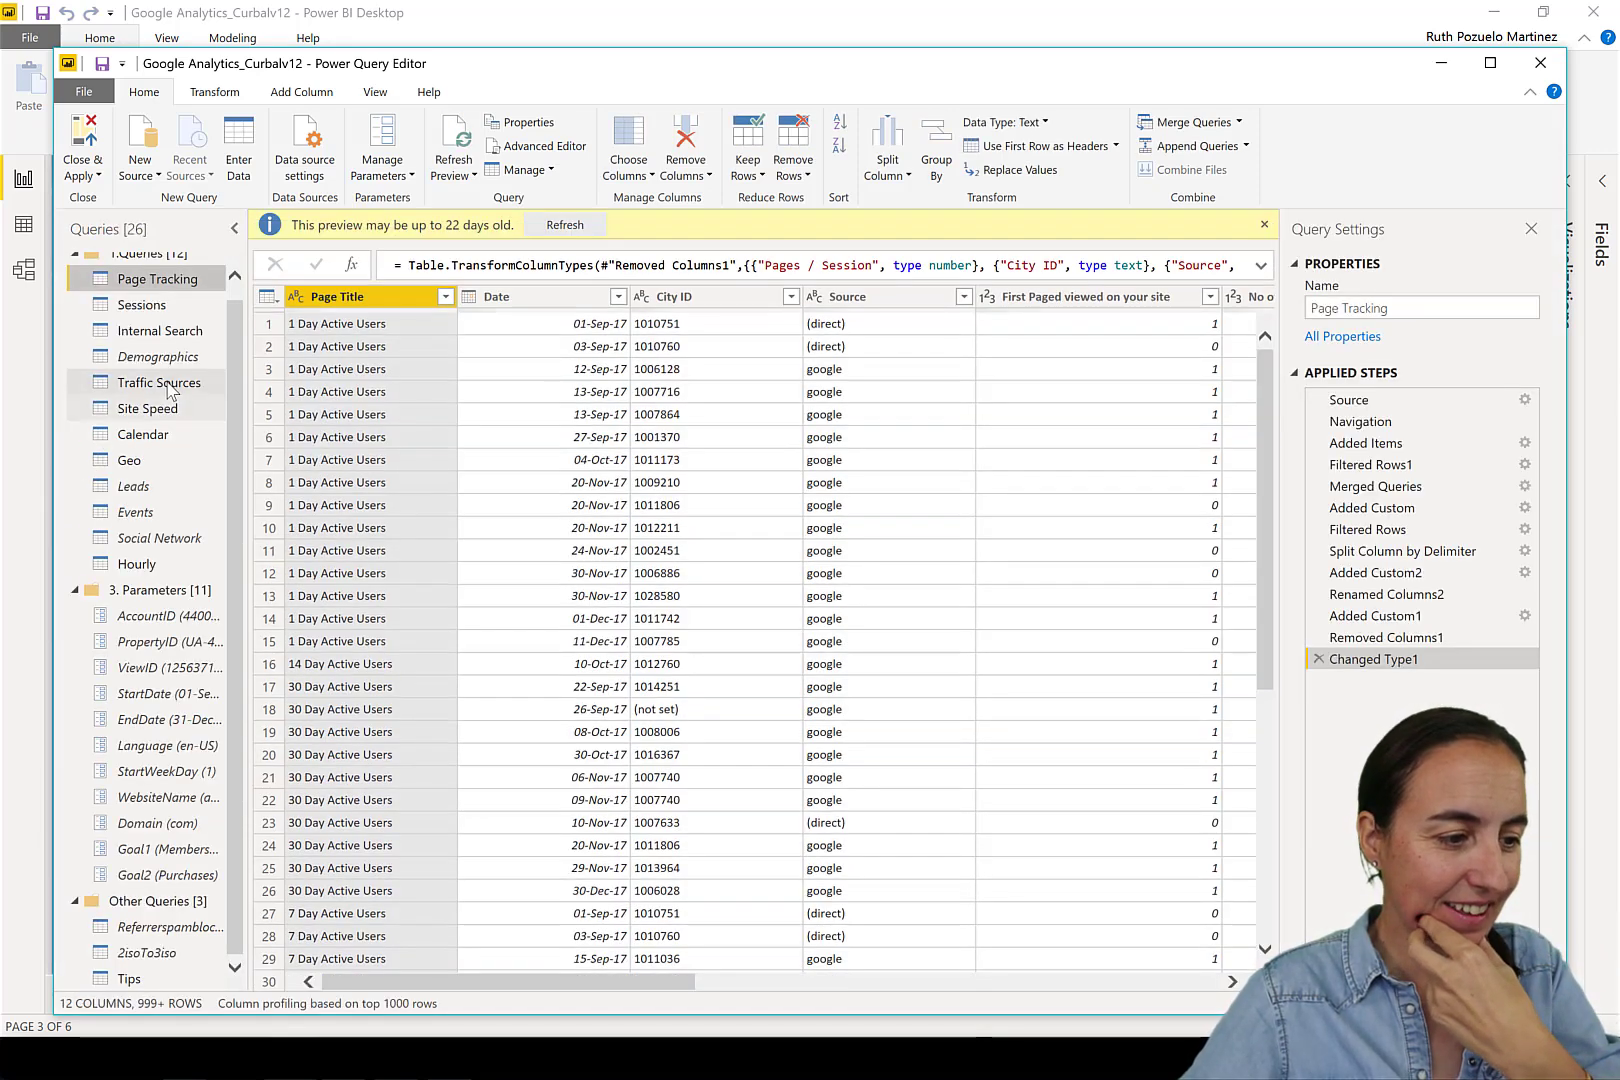
left_click(160, 383)
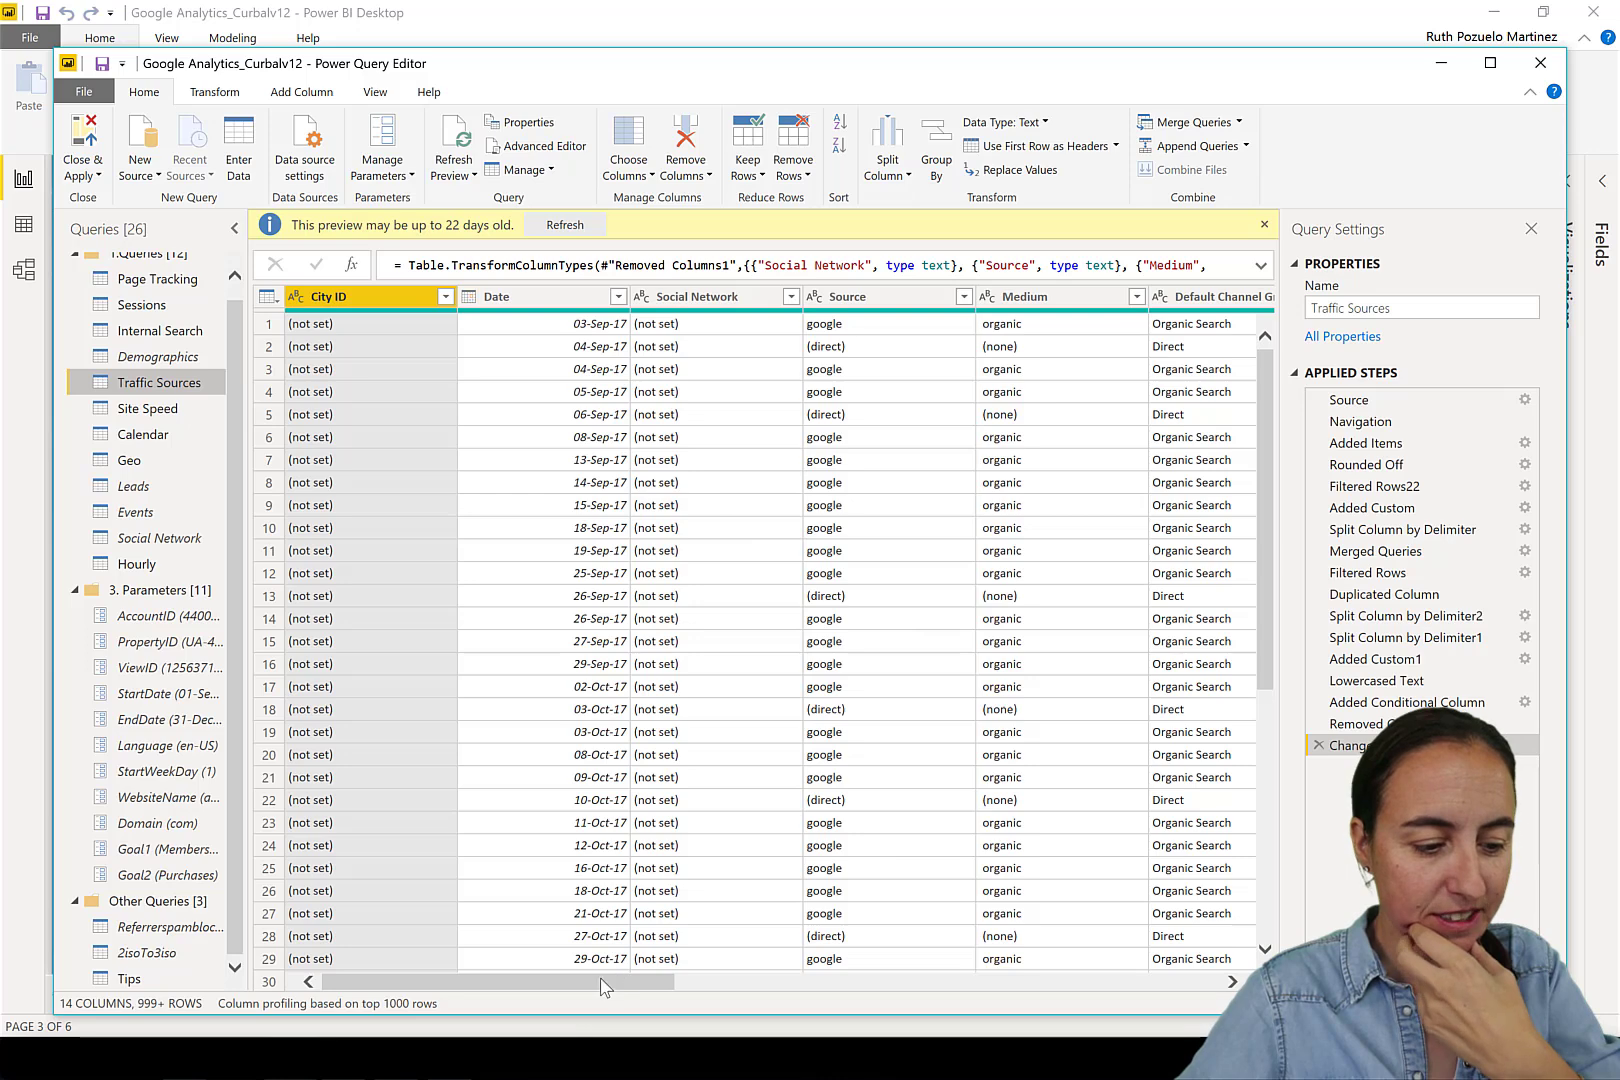
left_click_drag(605, 981, 880, 985)
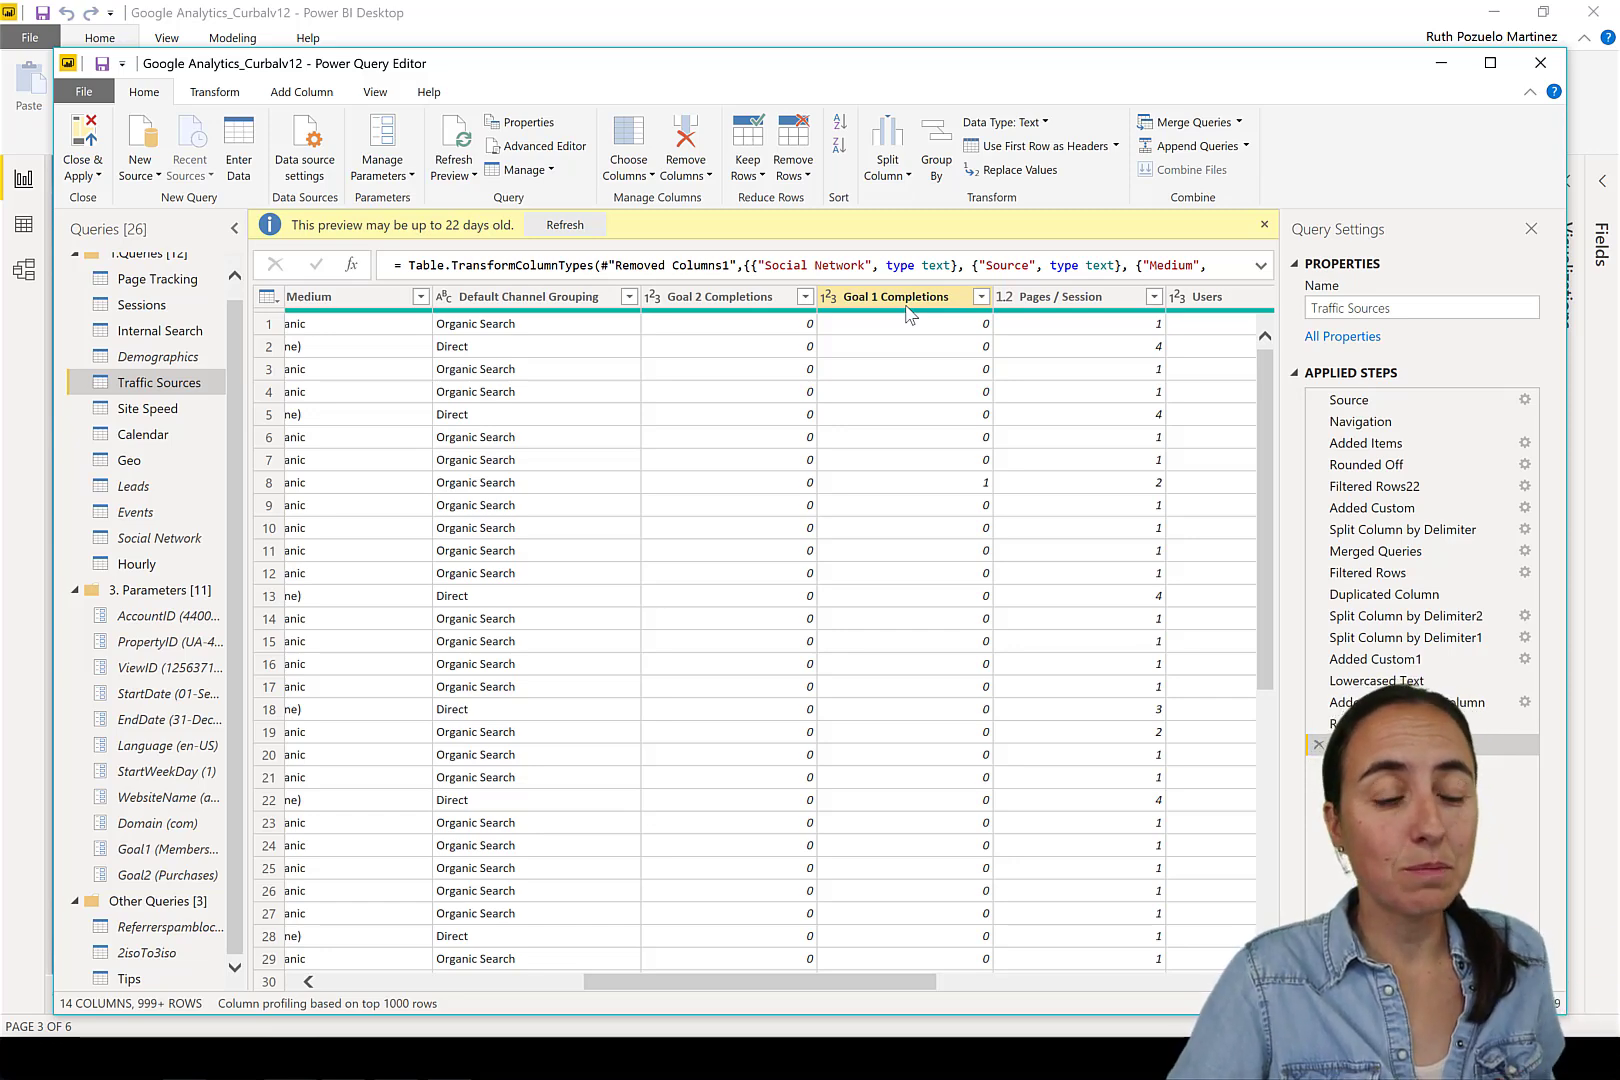
- Rename Goal 2 Completions to 'new name' and Goal 1 Completions to 'name2'
left_click(745, 298)
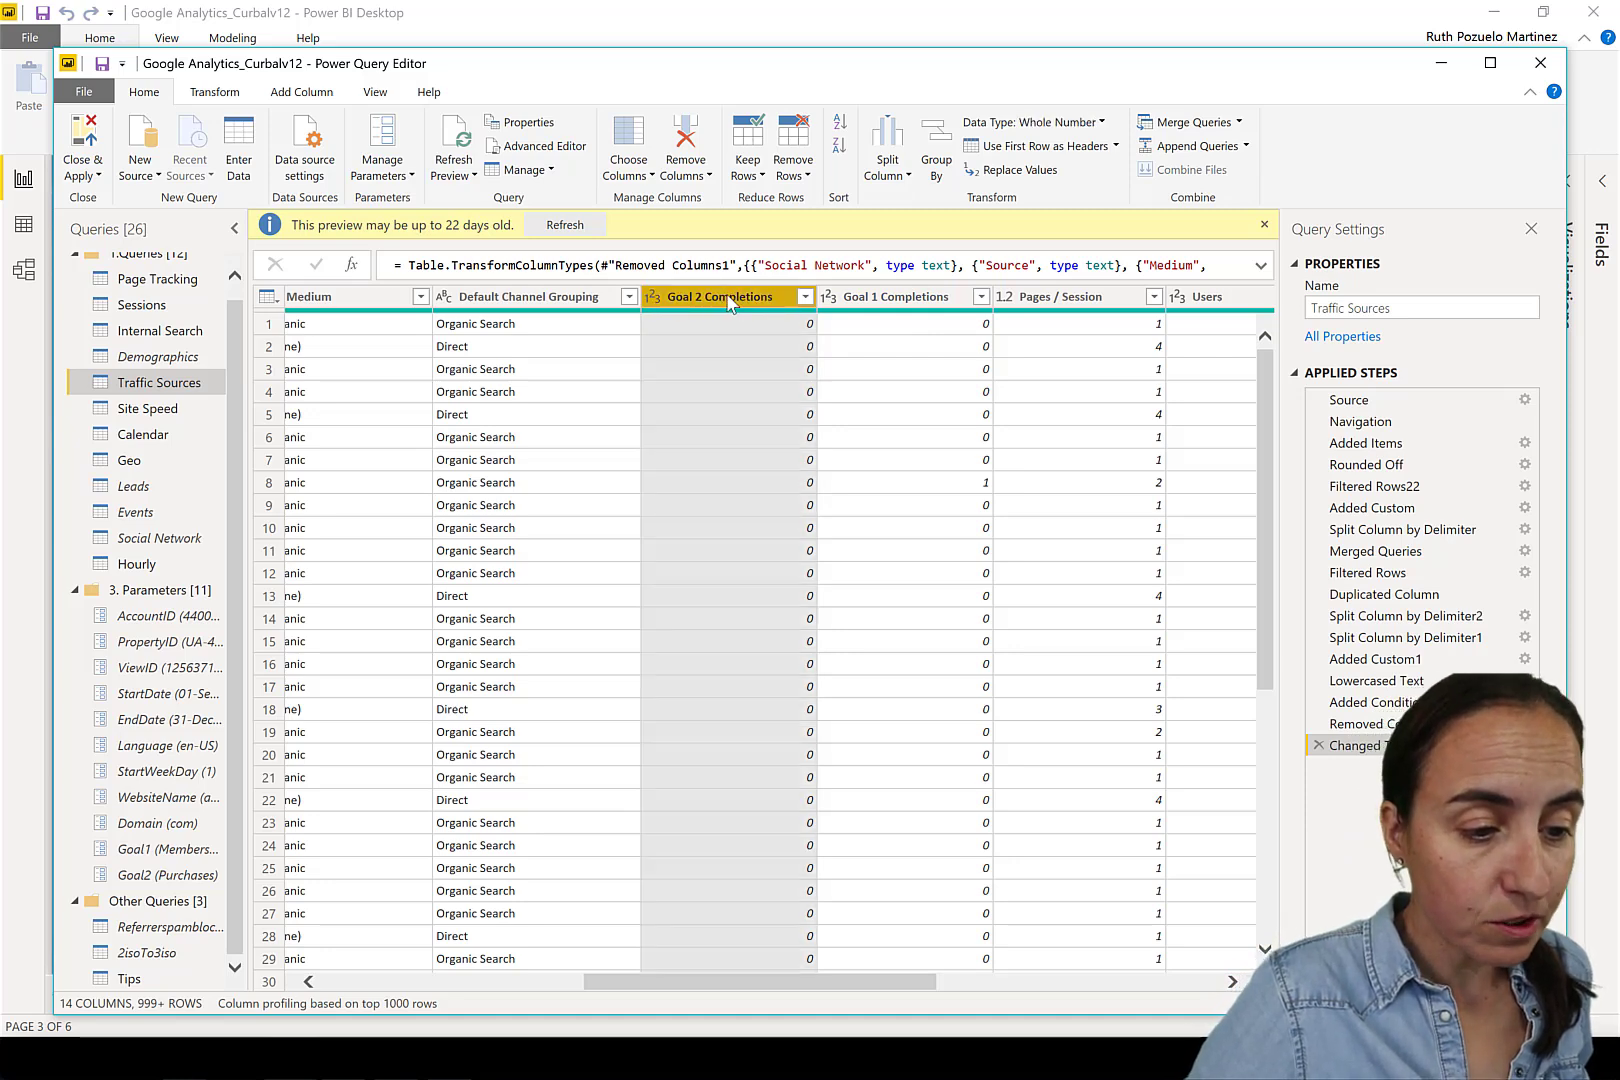
double_click(728, 298)
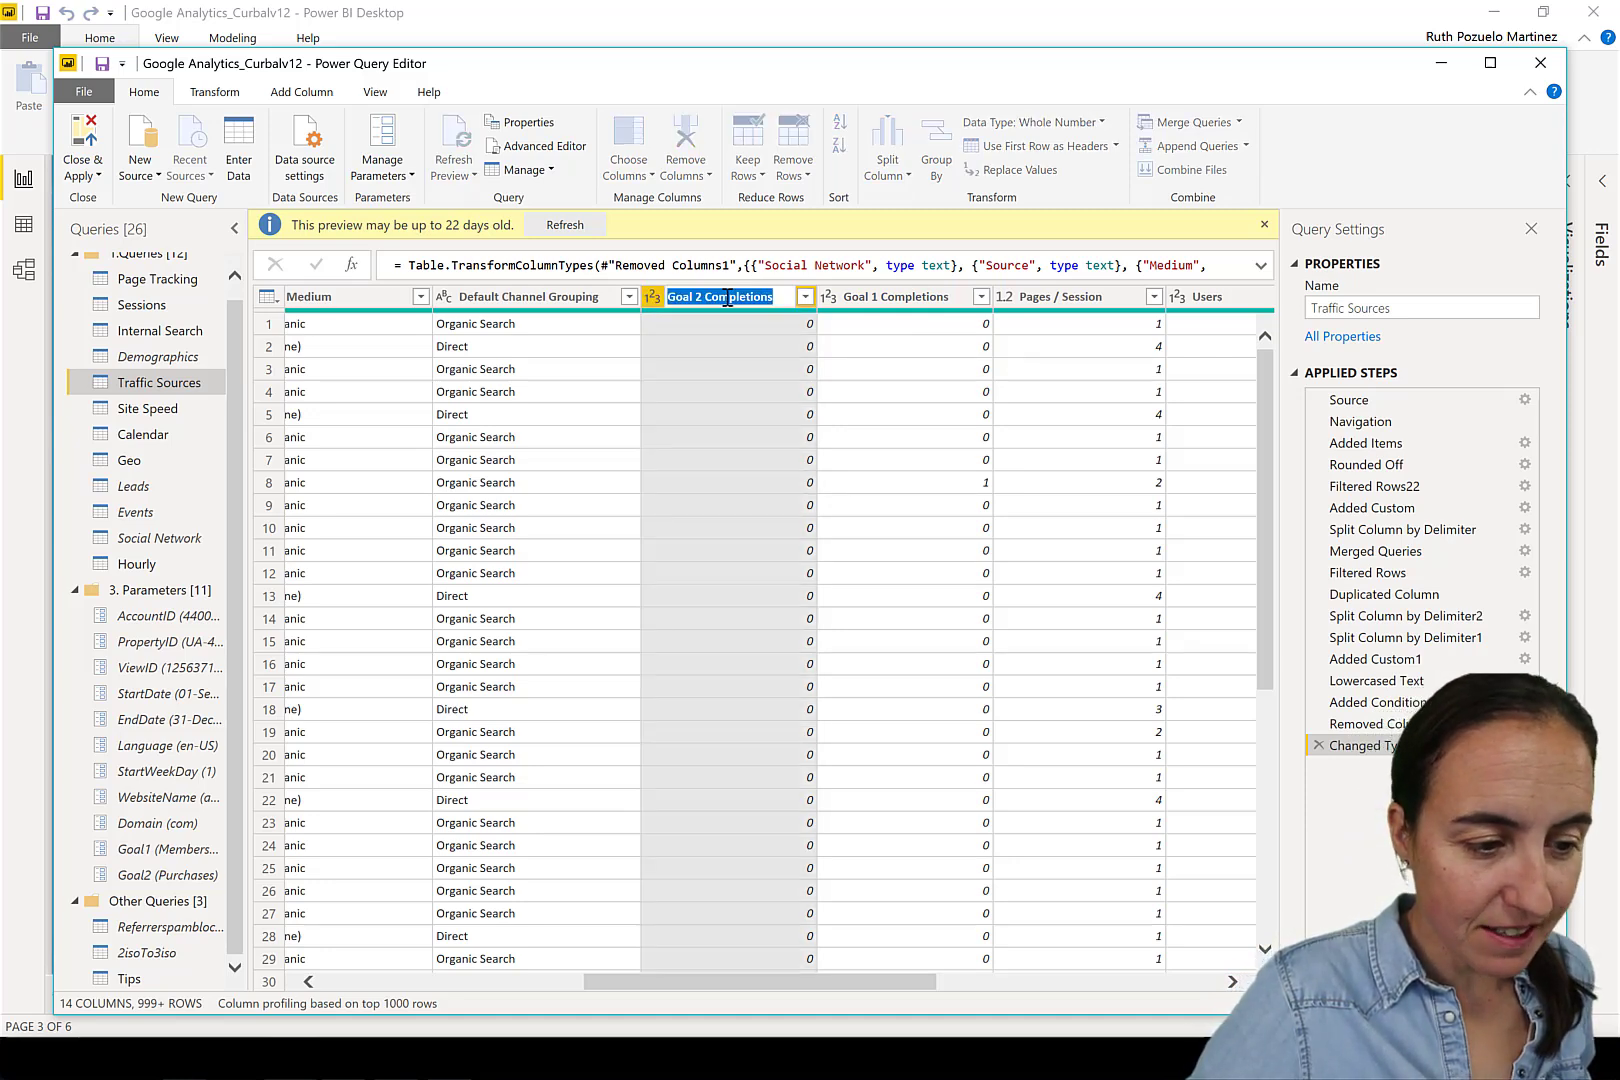
type("new")
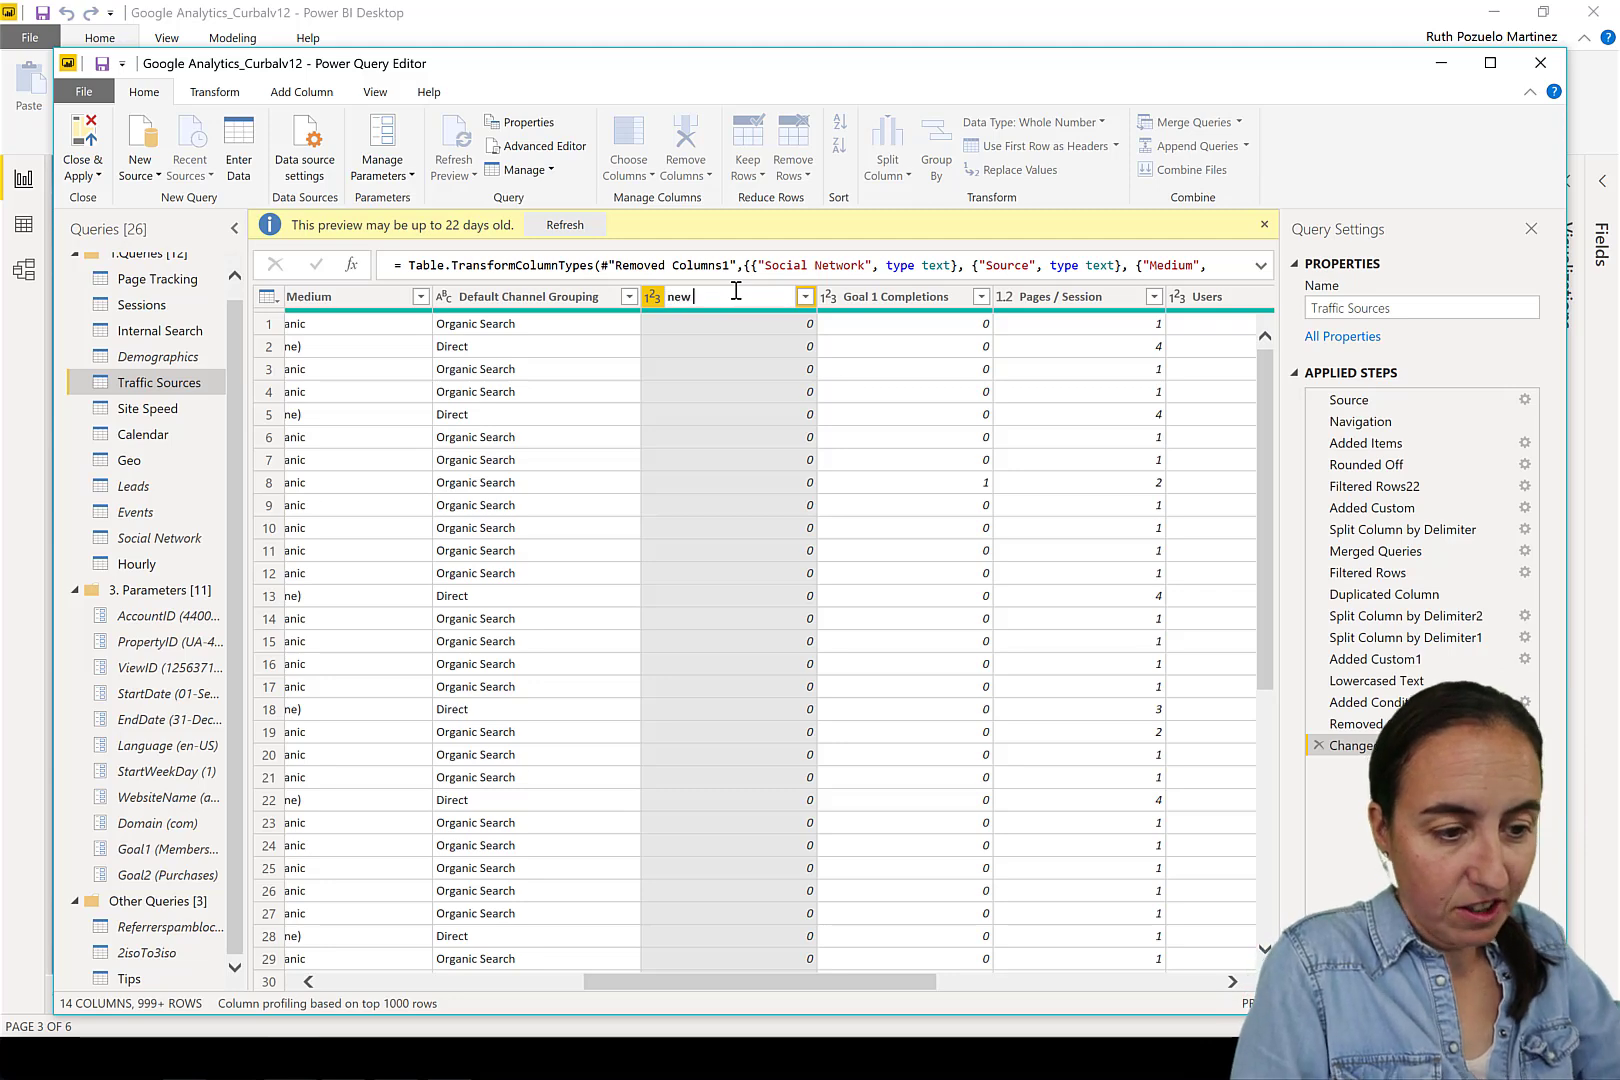
type(" s")
key("Return")
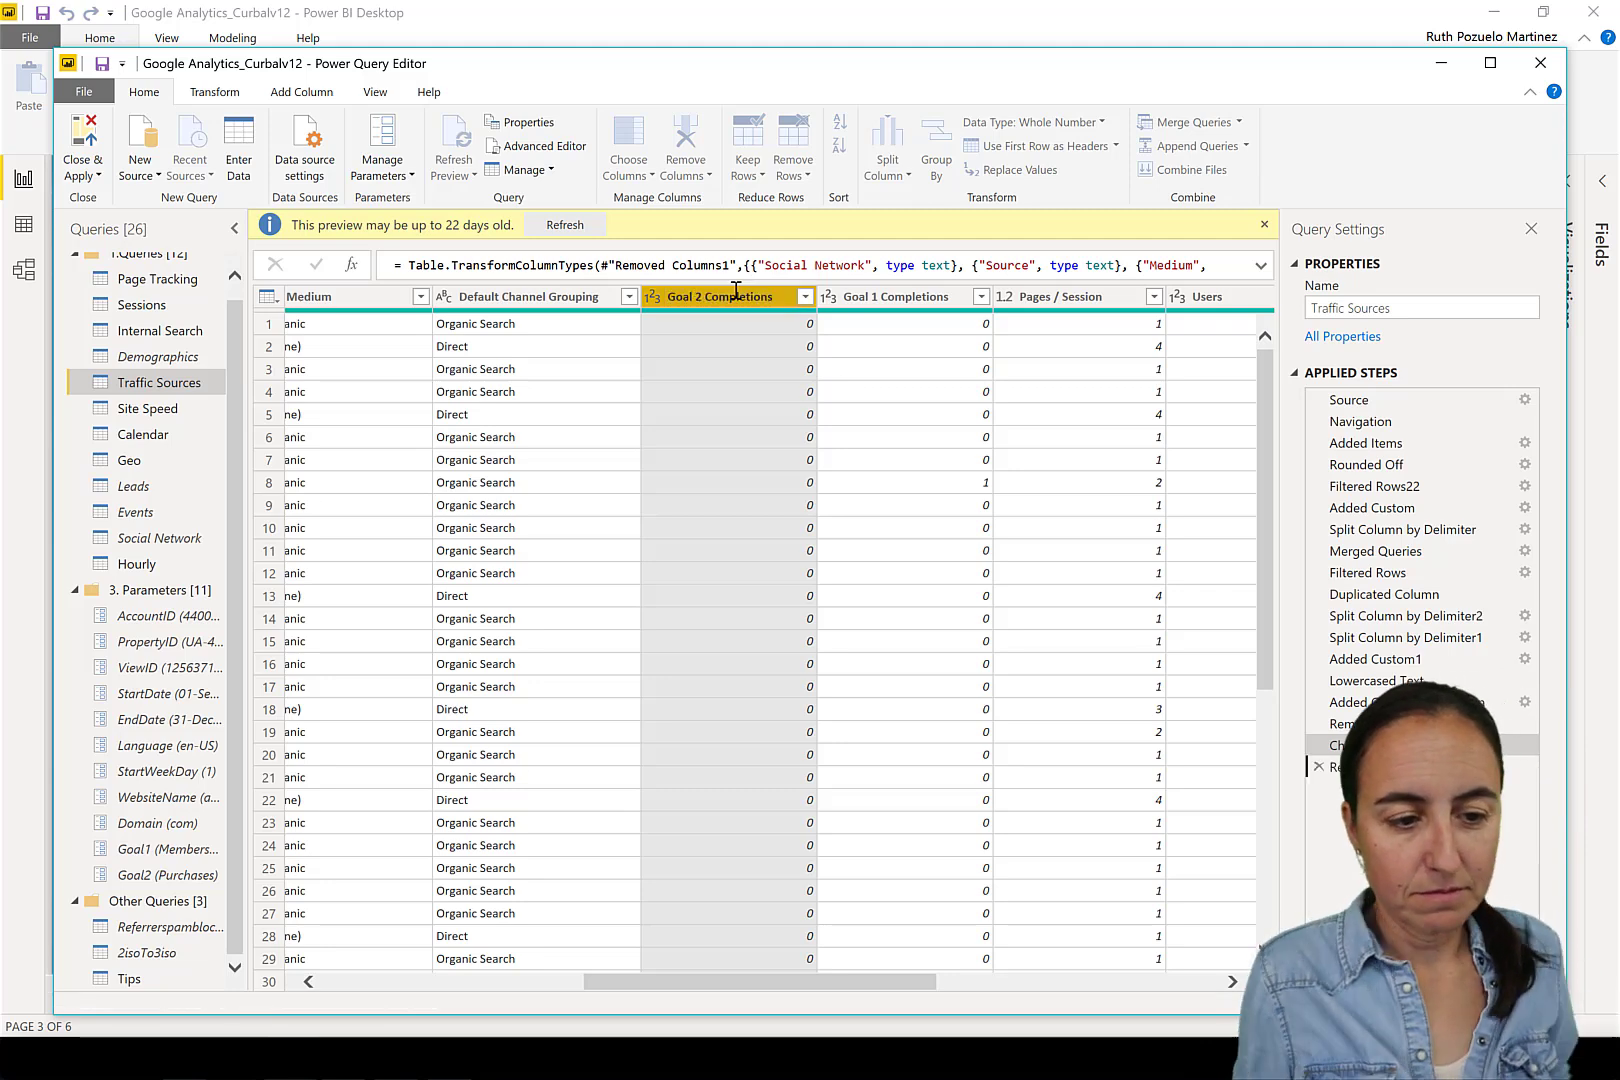
double_click(906, 267)
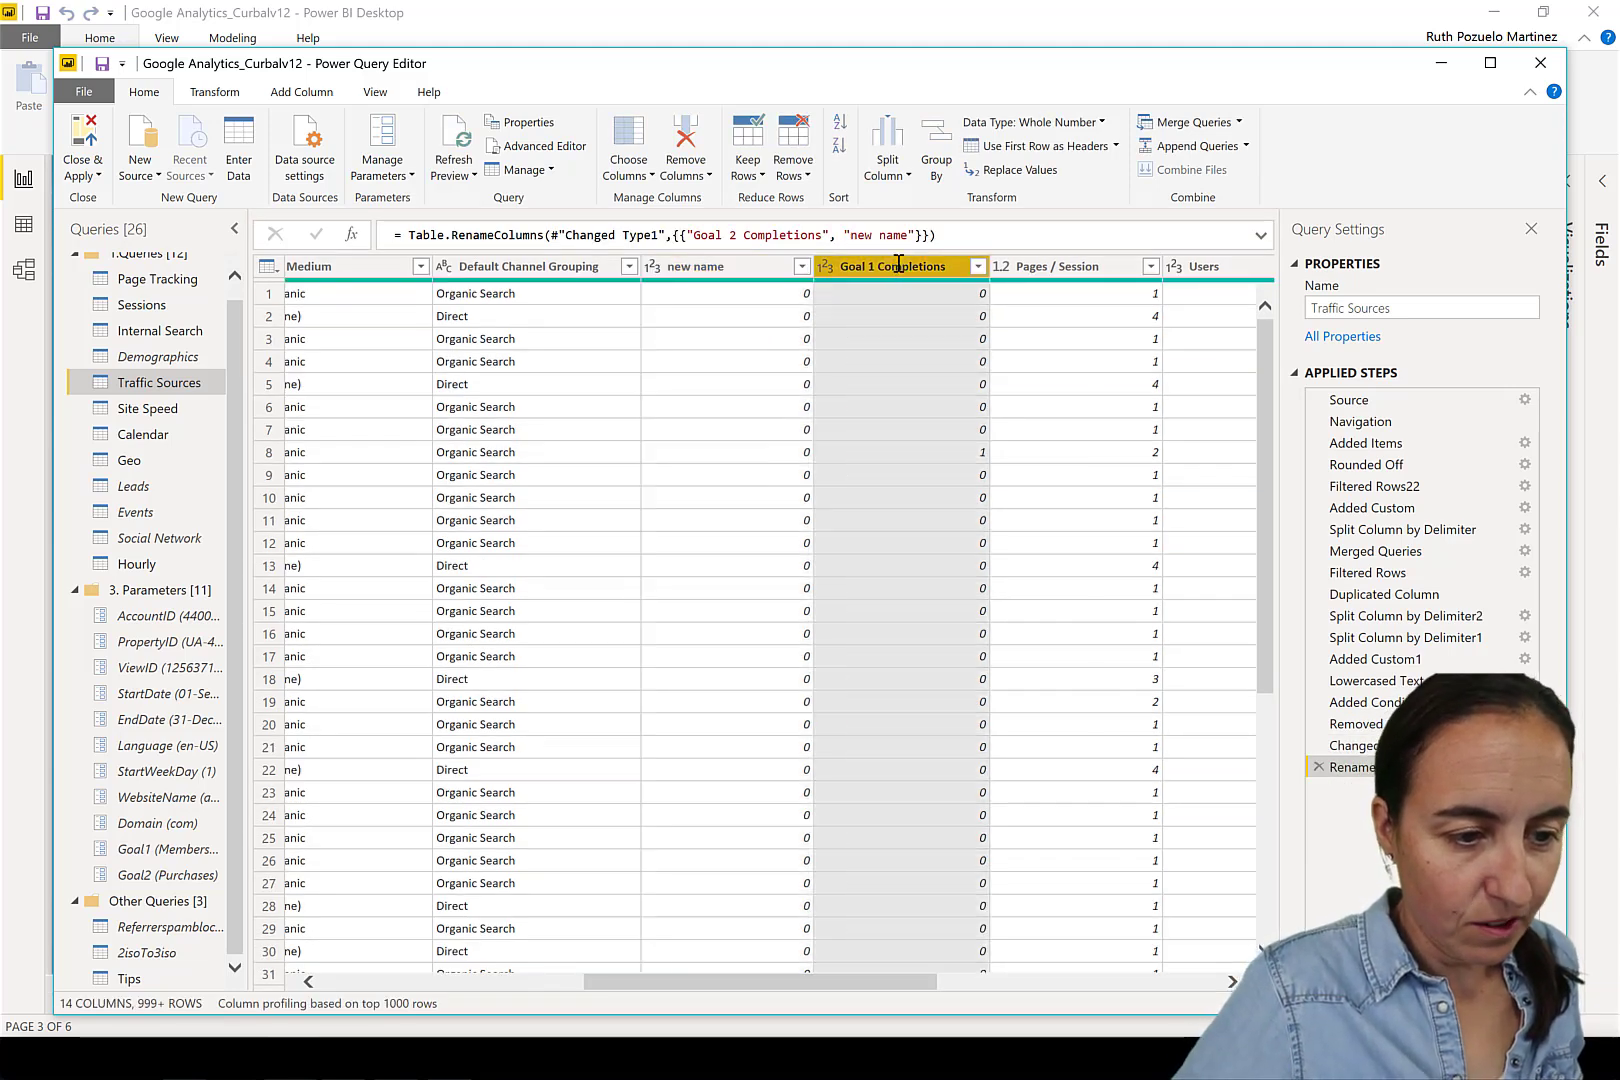
type("name2")
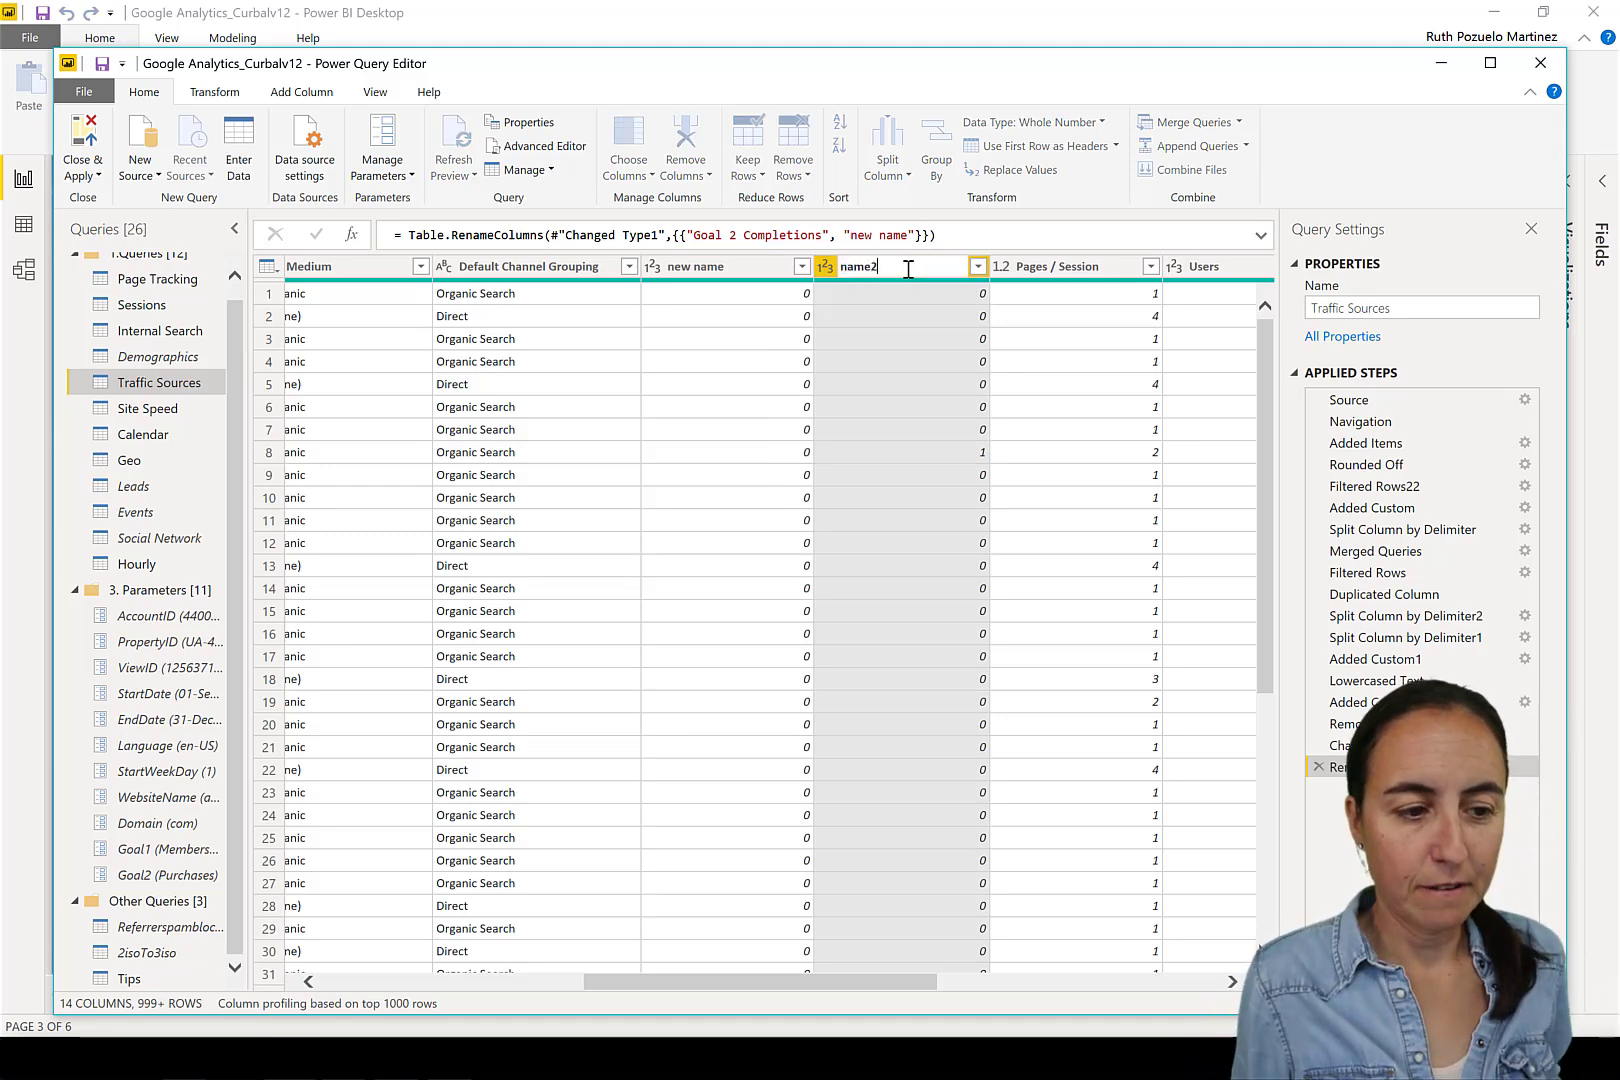
key("Return")
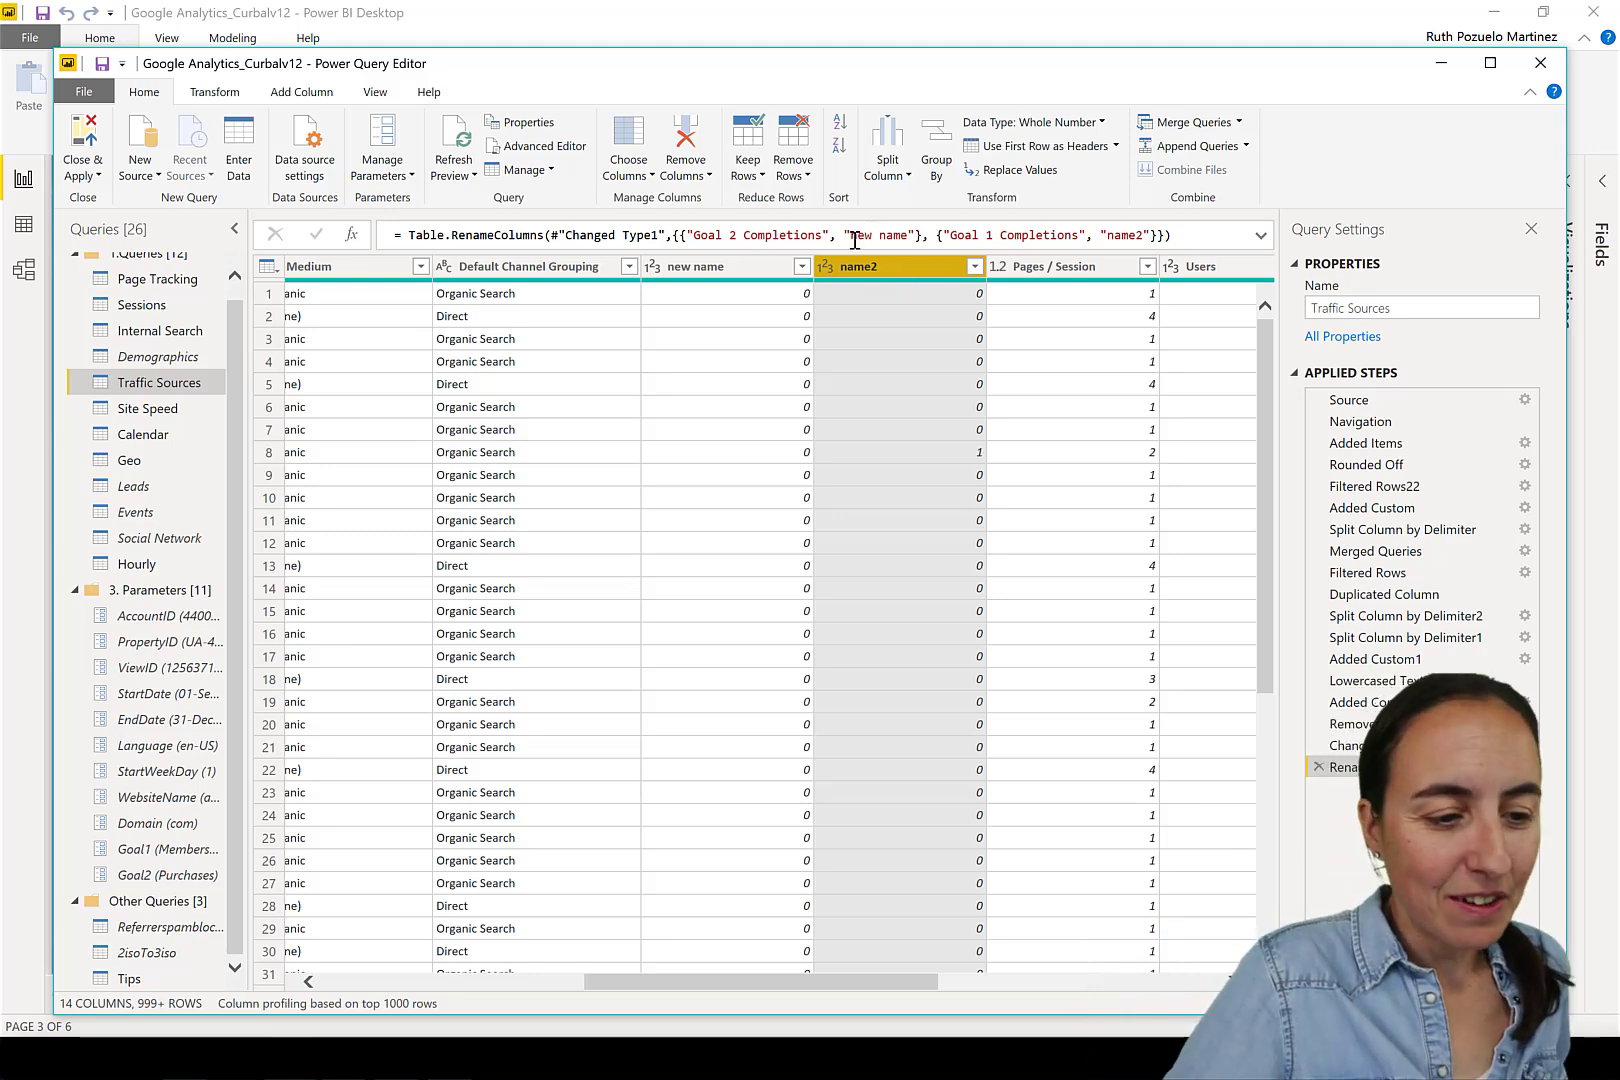
- Replace the 'new name' placeholder in the rename formula with the Goal2 parameter
left_click_drag(851, 236, 907, 236)
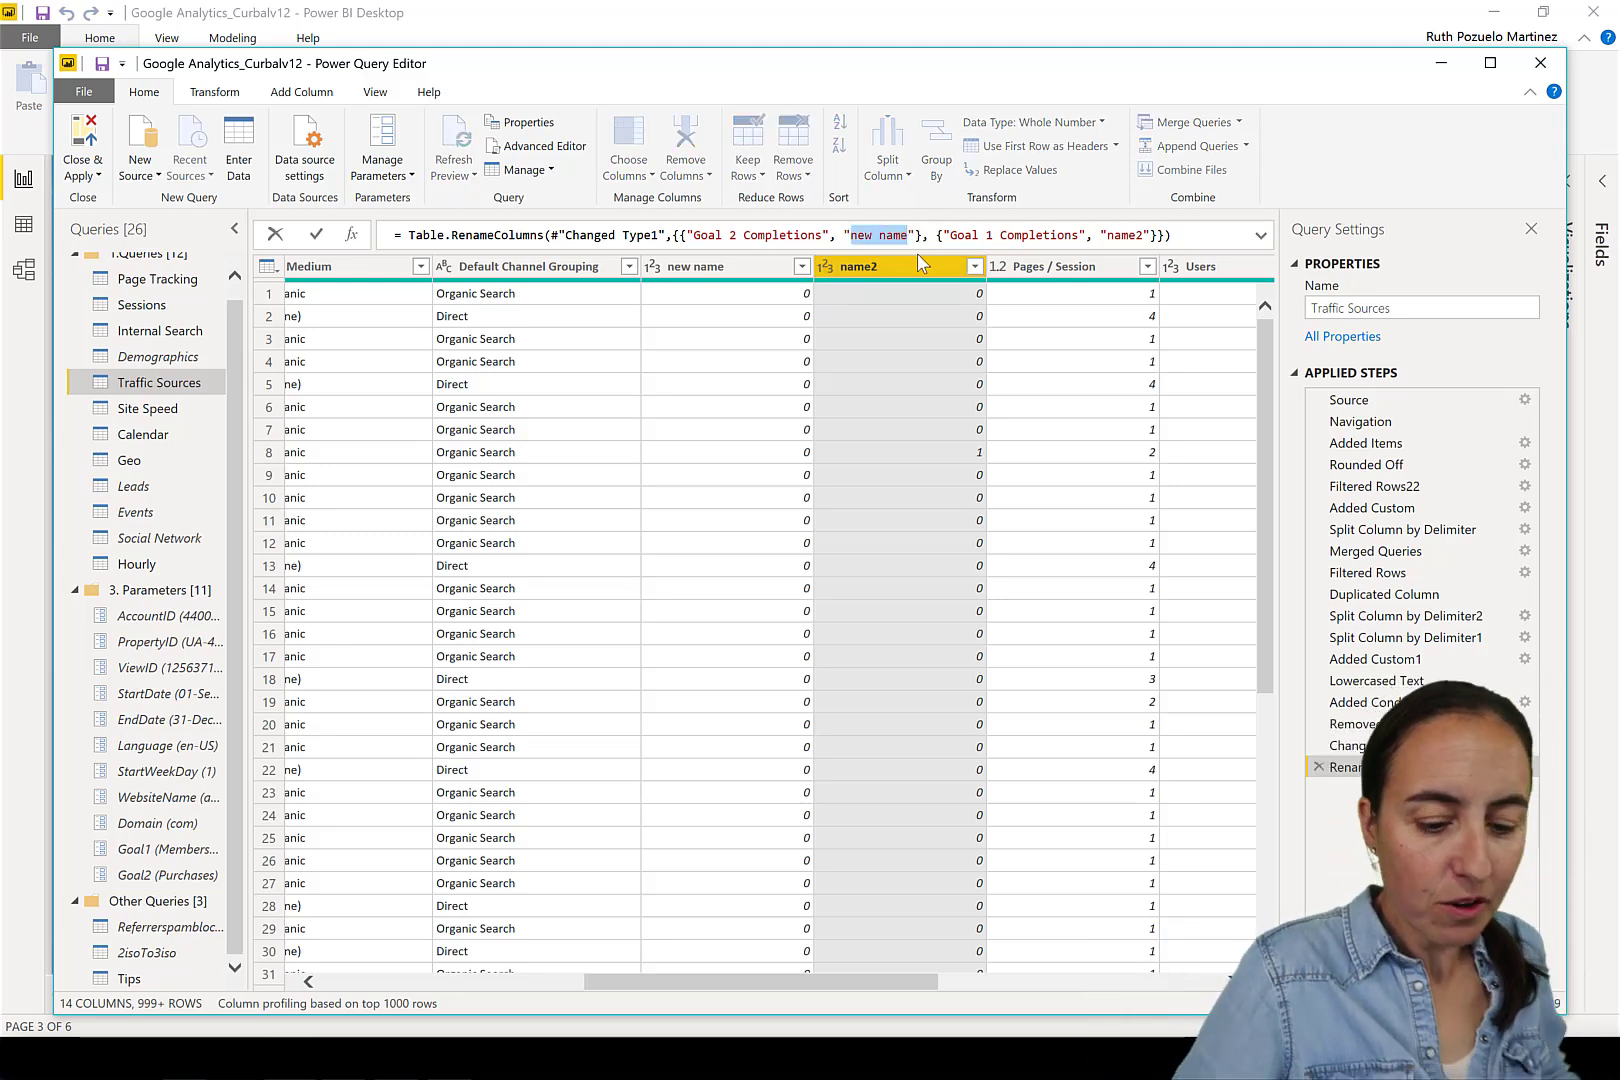
key("BackSpace")
key("BackSpace")
key("Delete")
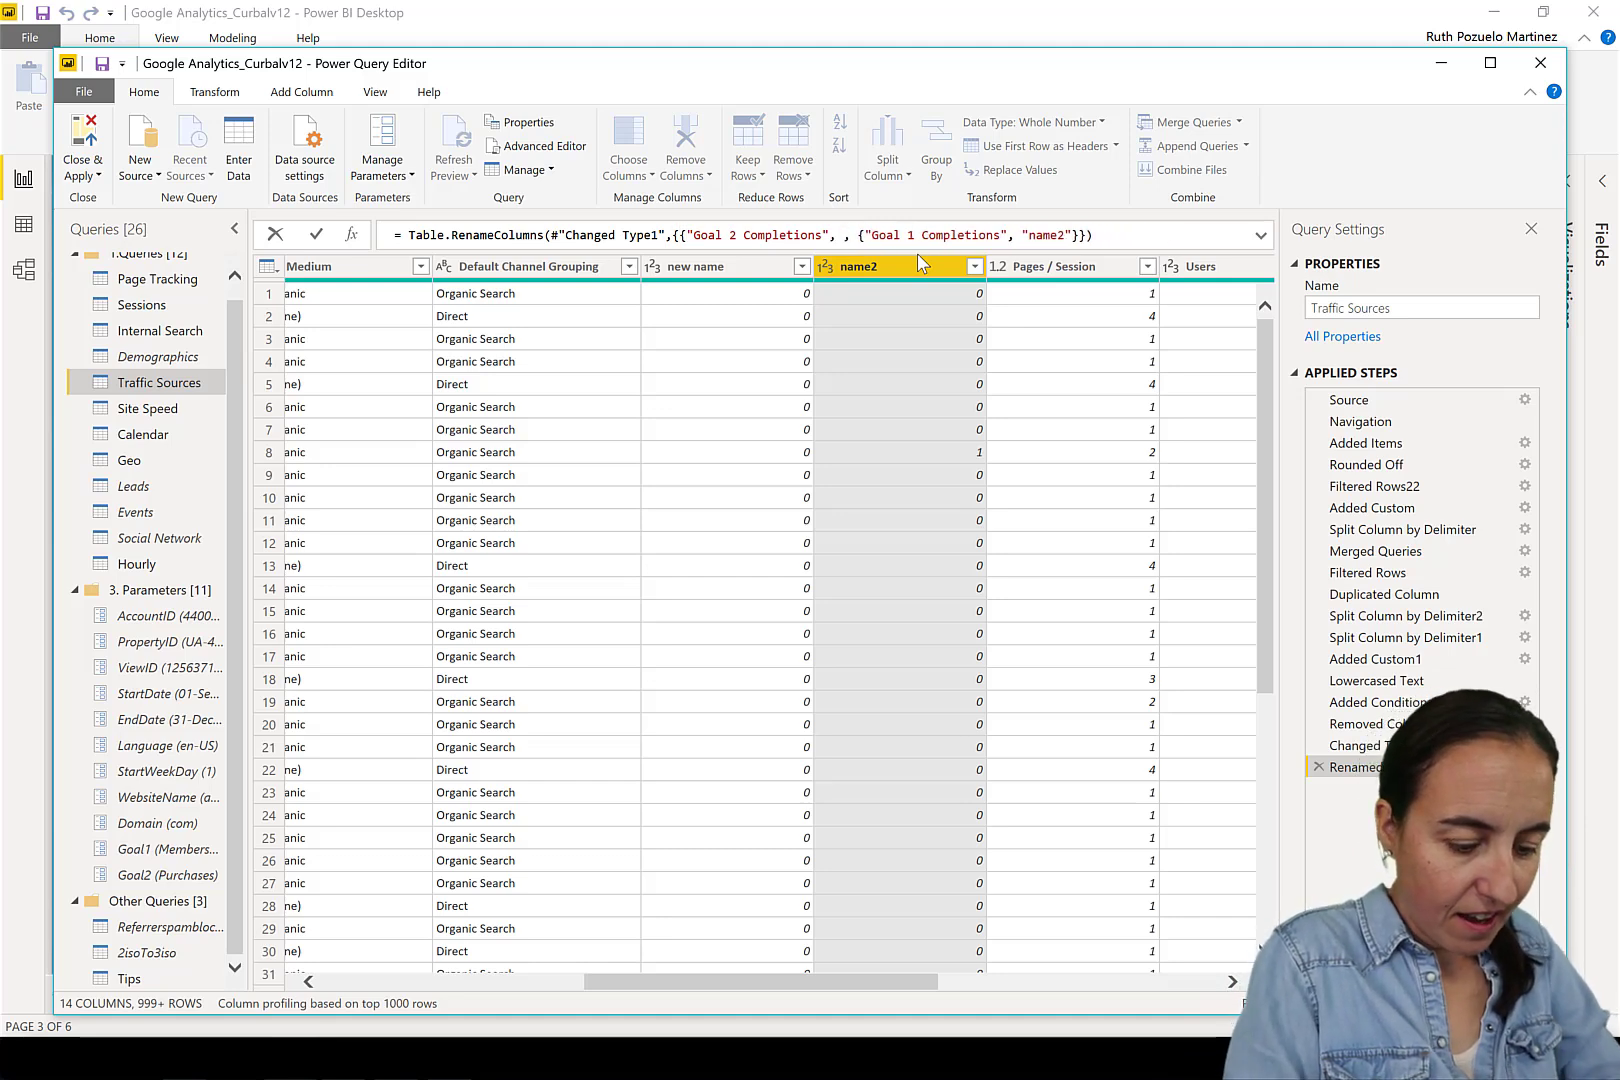
type("Goal")
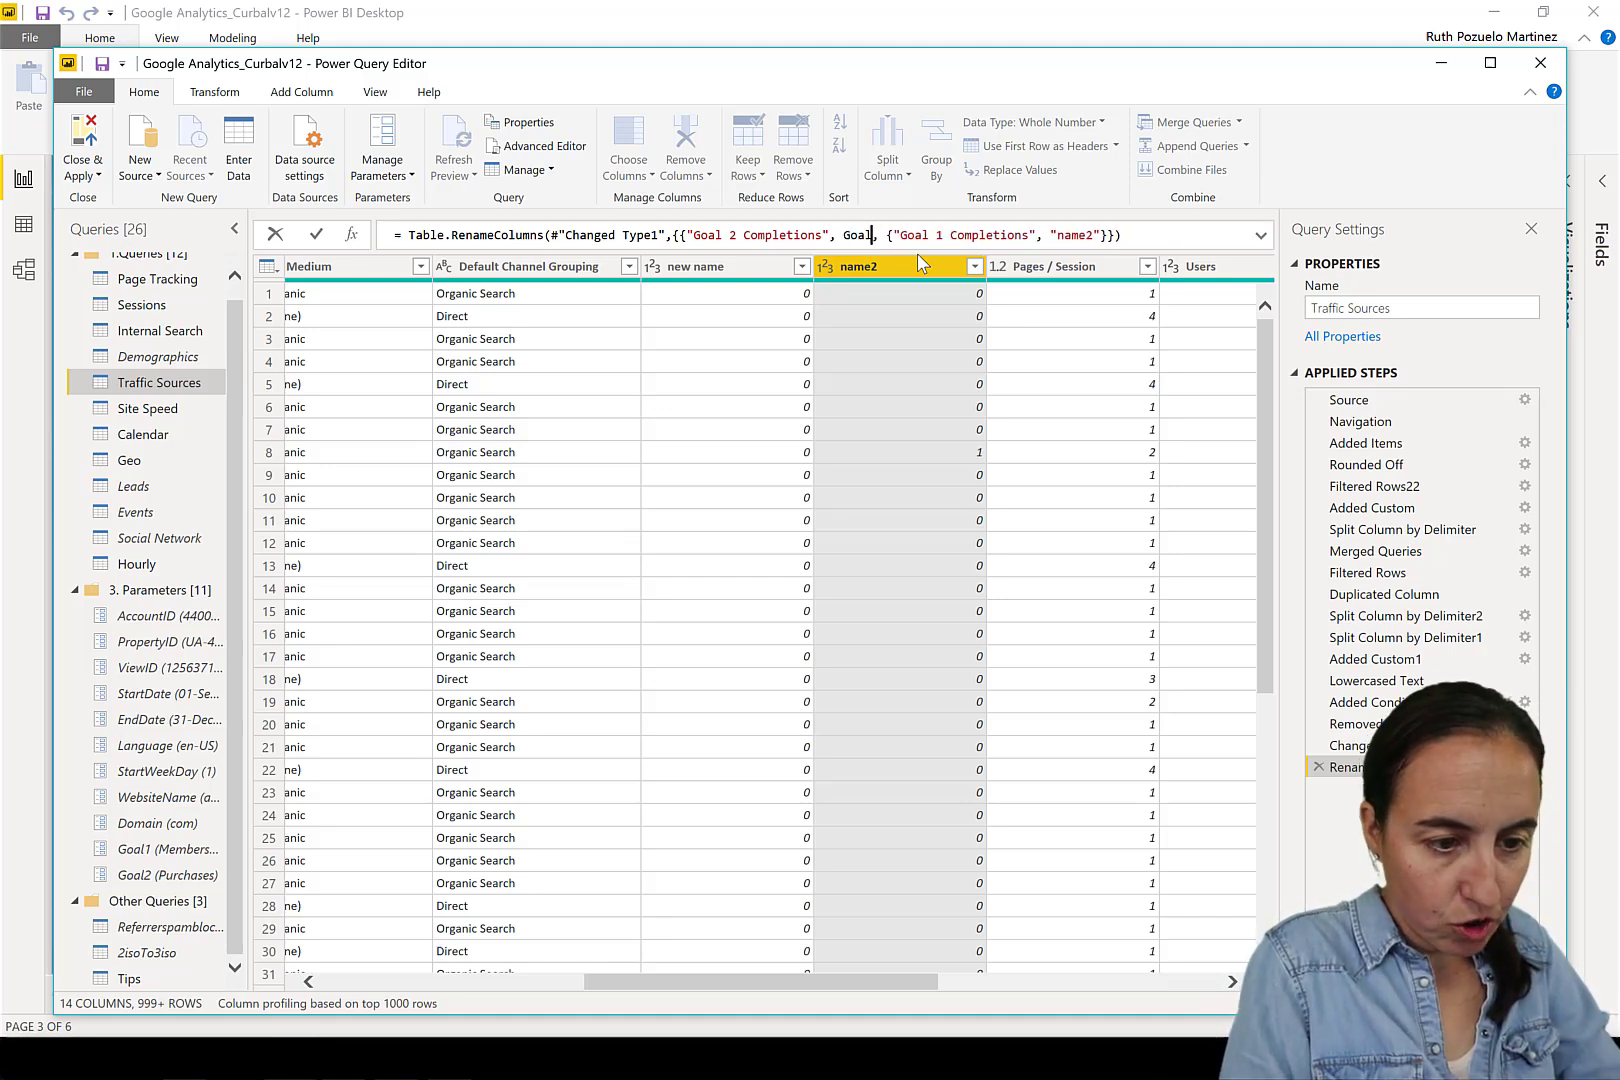
type("2}")
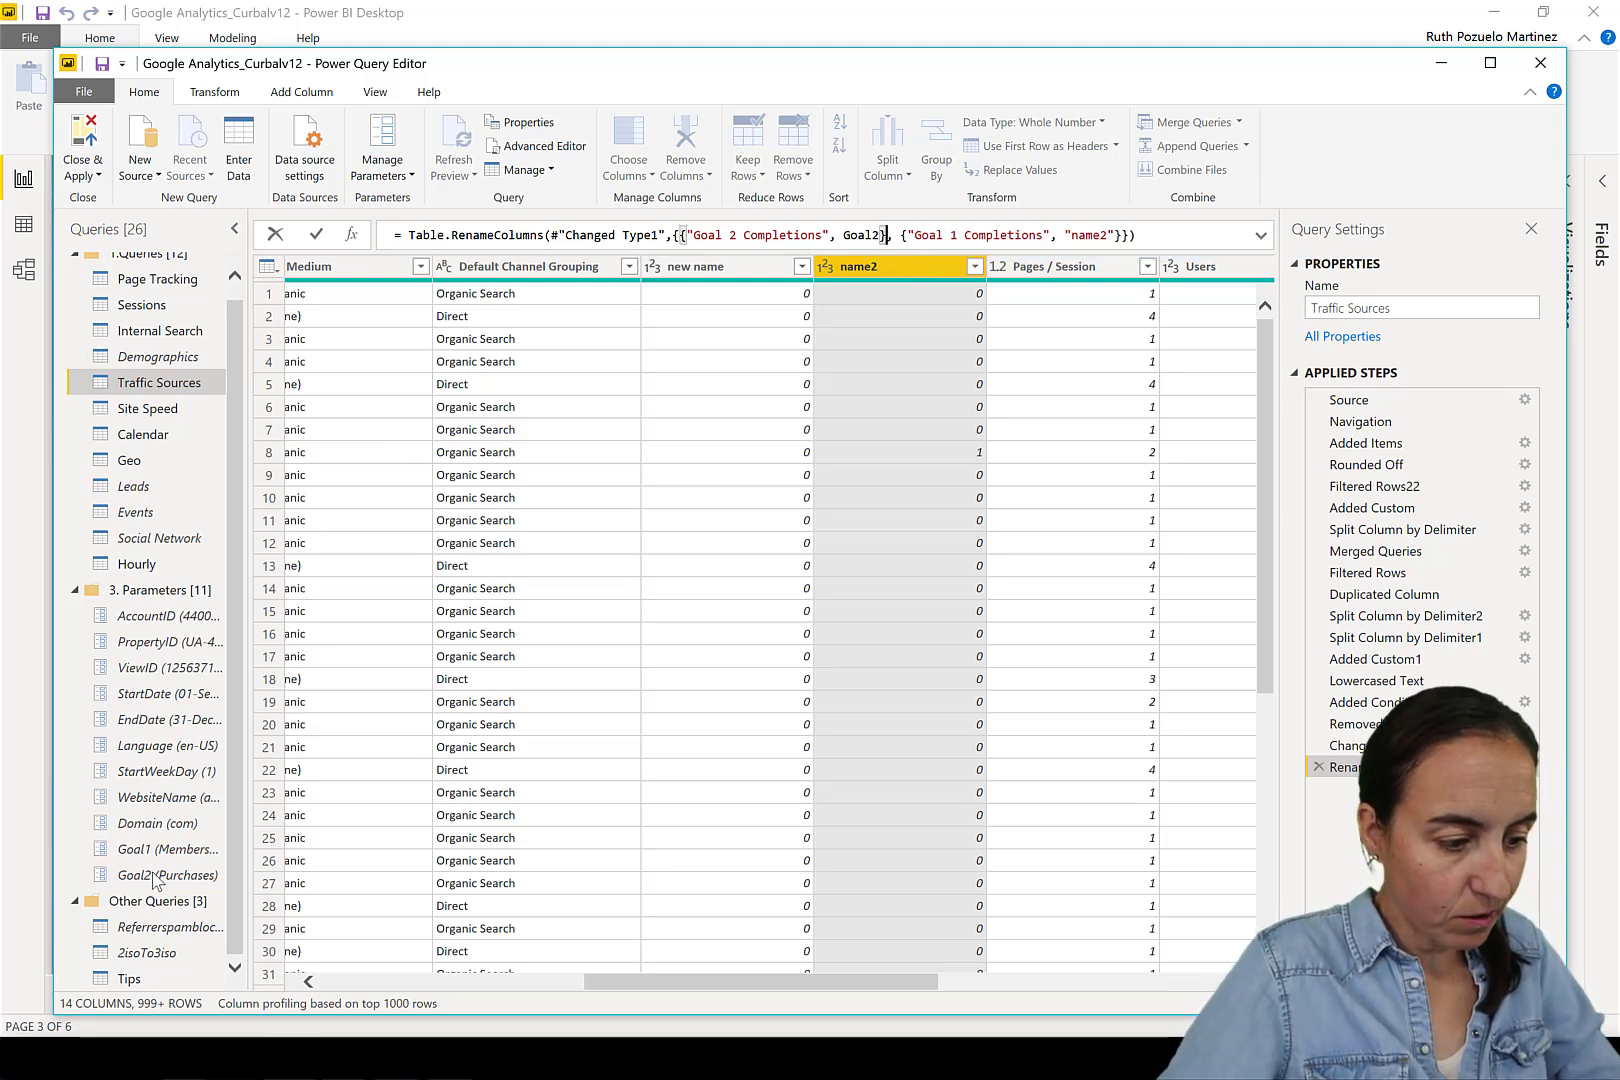
- Replace 'name2' with the Goal1 parameter, commit the formula, and apply changes to the report
left_click(1075, 235)
double_click(1103, 235)
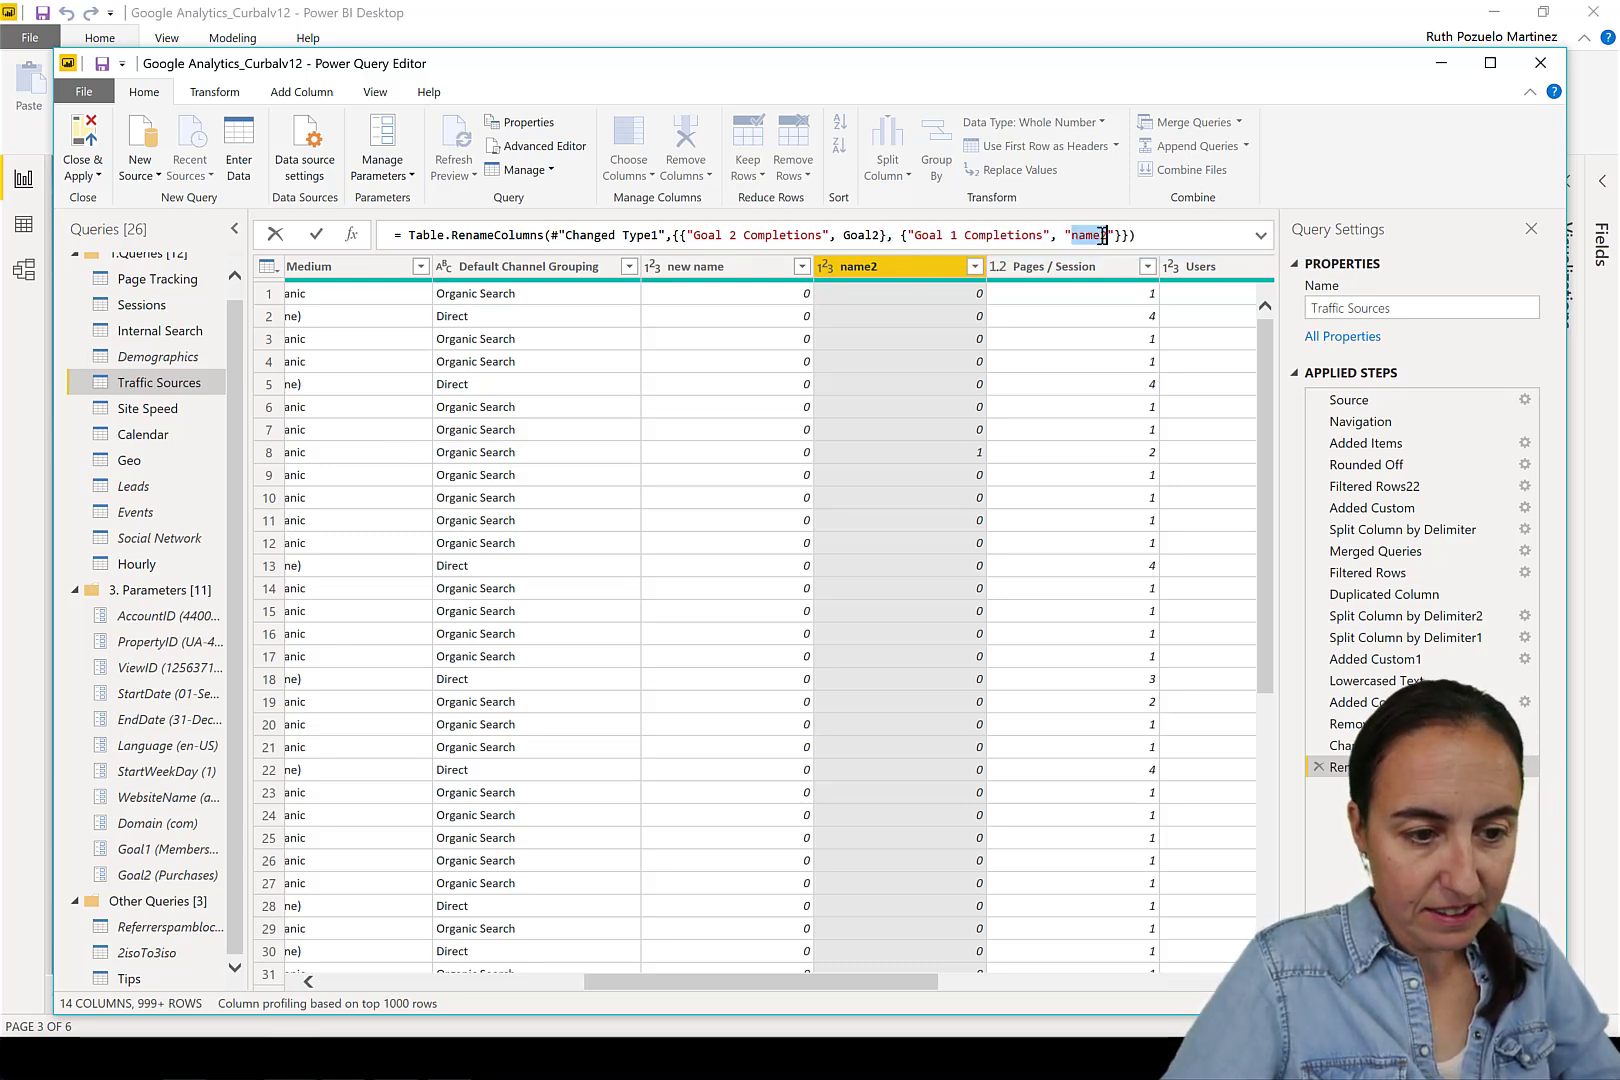
key("BackSpace")
key("BackSpace")
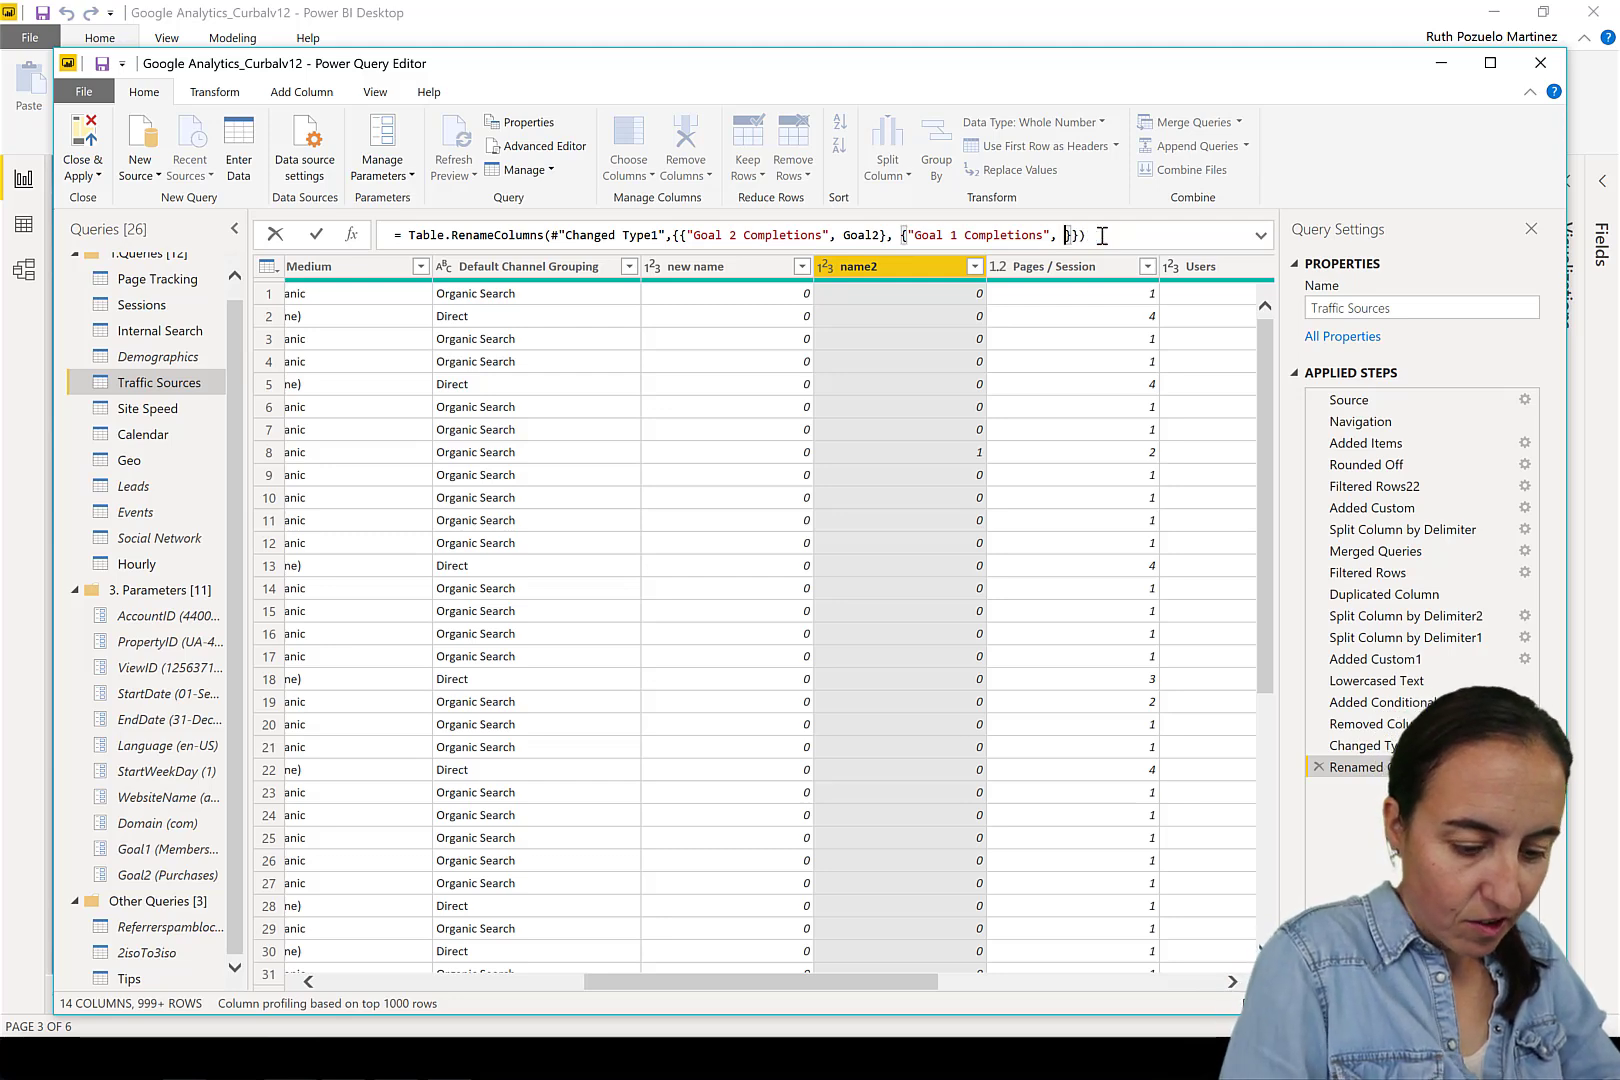
type("Goal1")
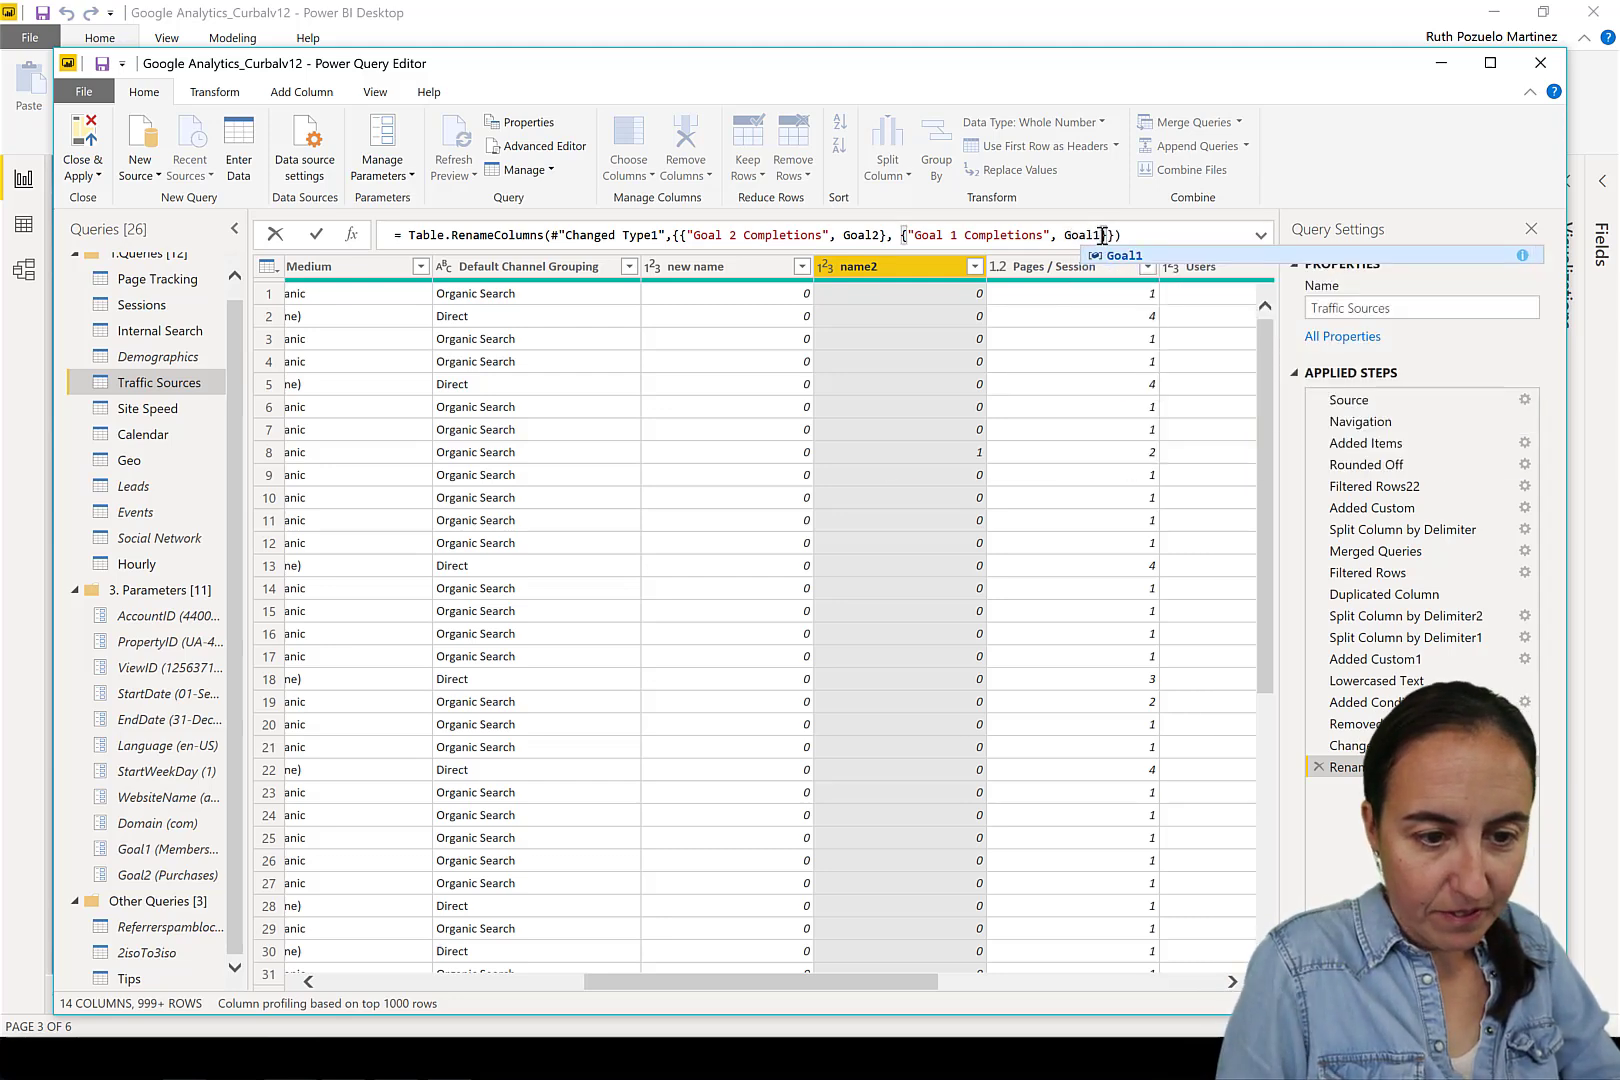
key("End")
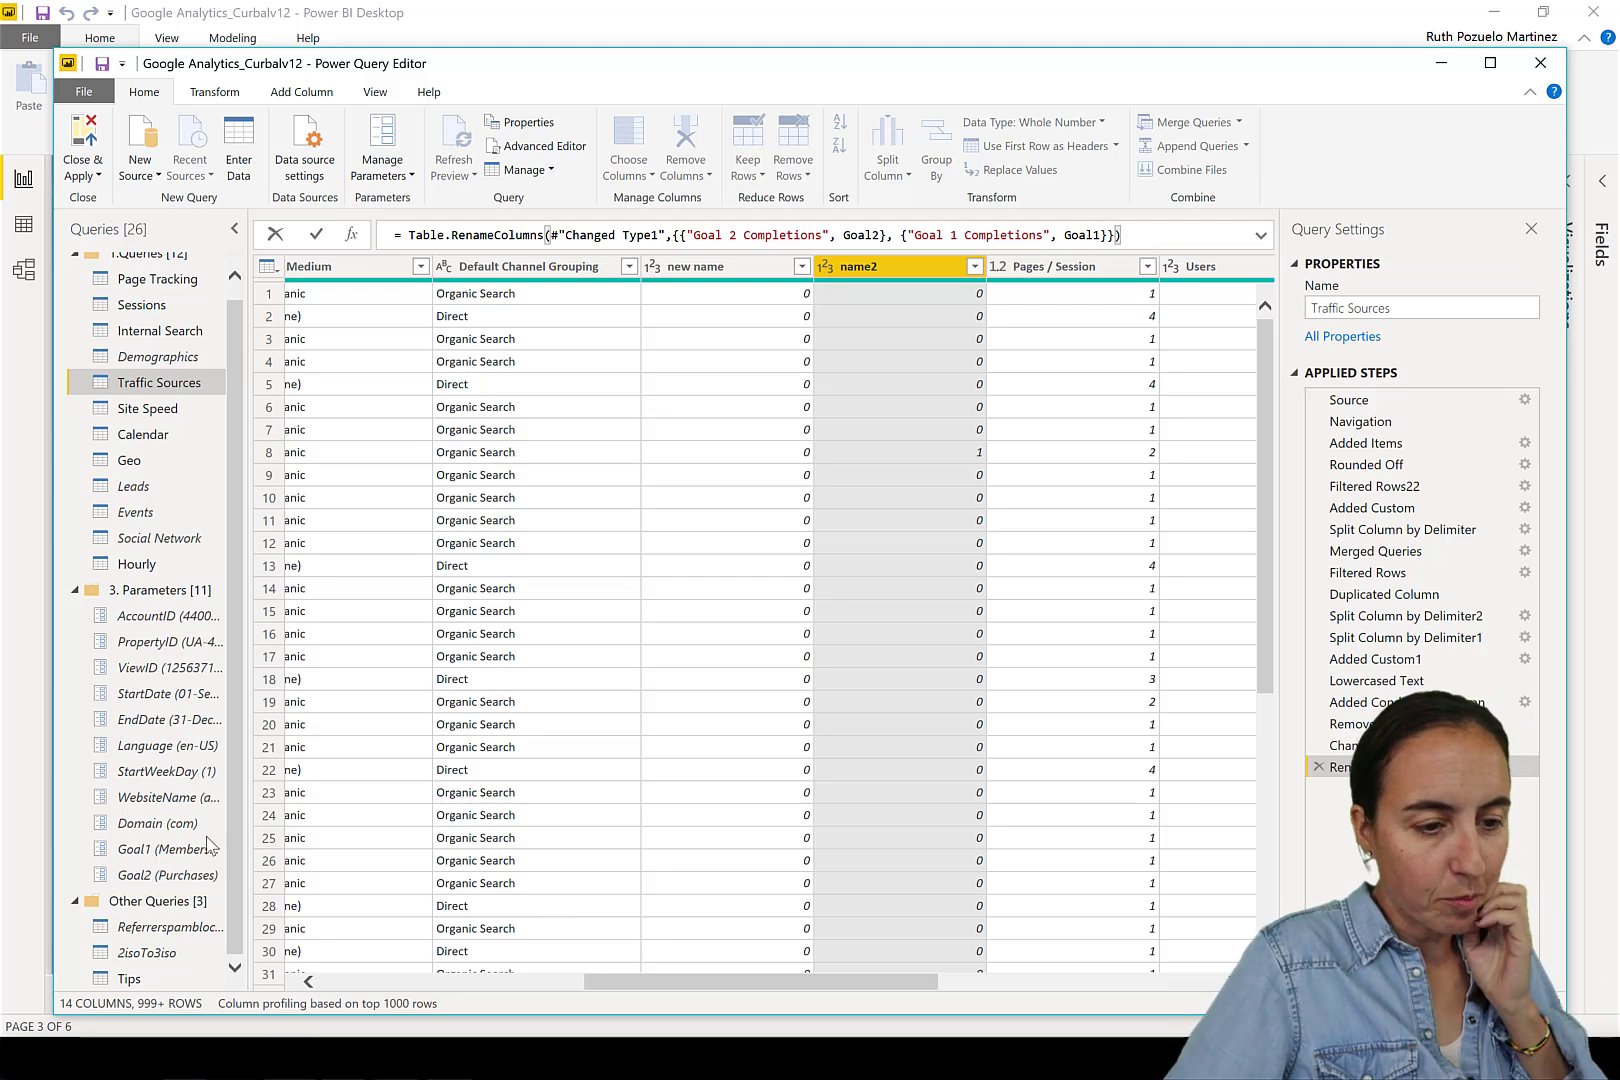
key("Return")
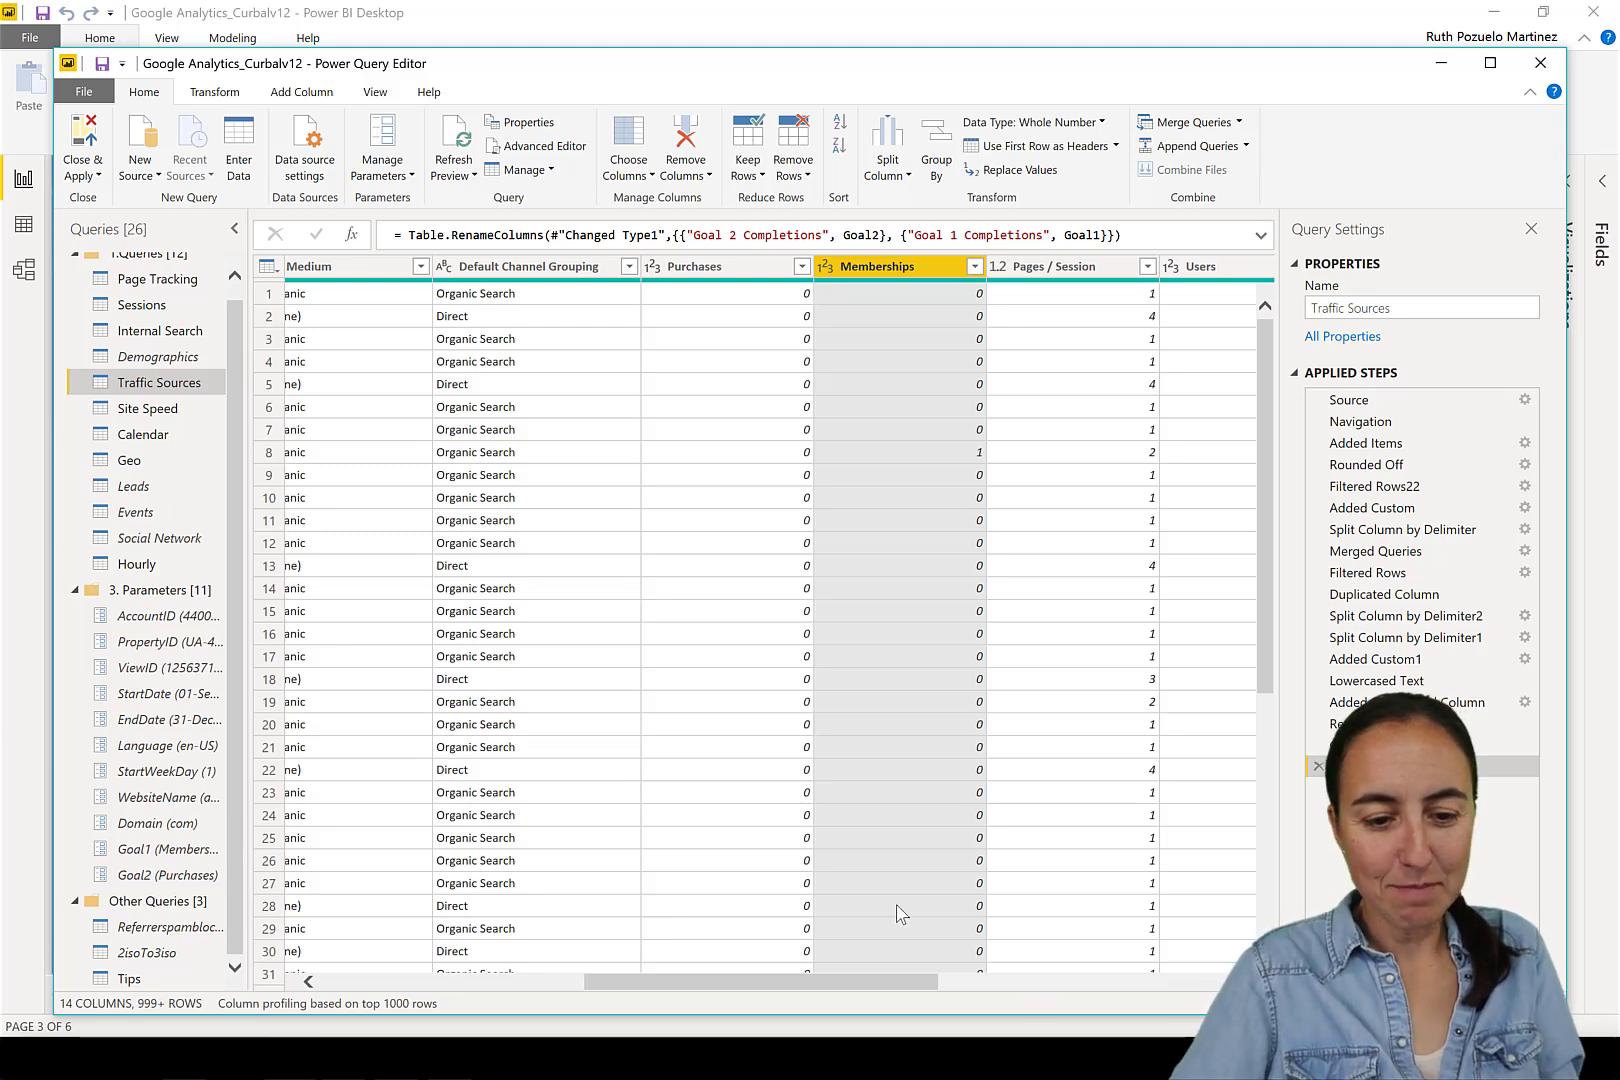
left_click(82, 150)
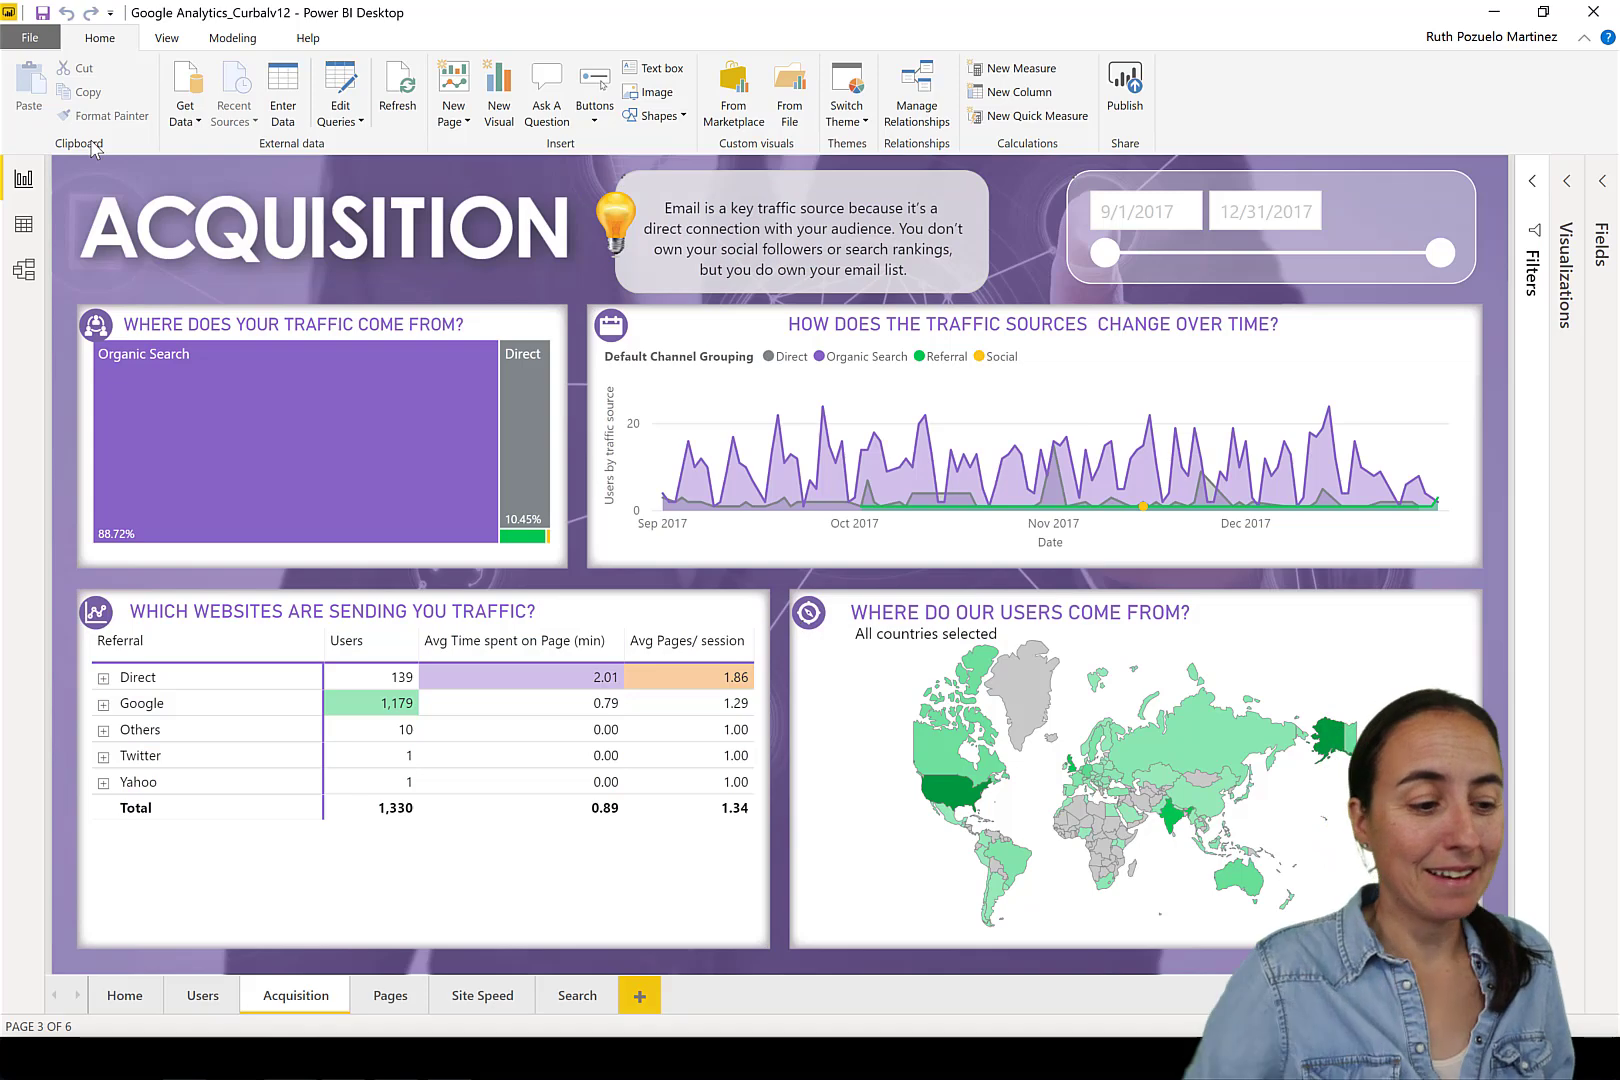
- Add the Traffic Sources Memberships field to the referral table's values alongside Users
left_click(402, 862)
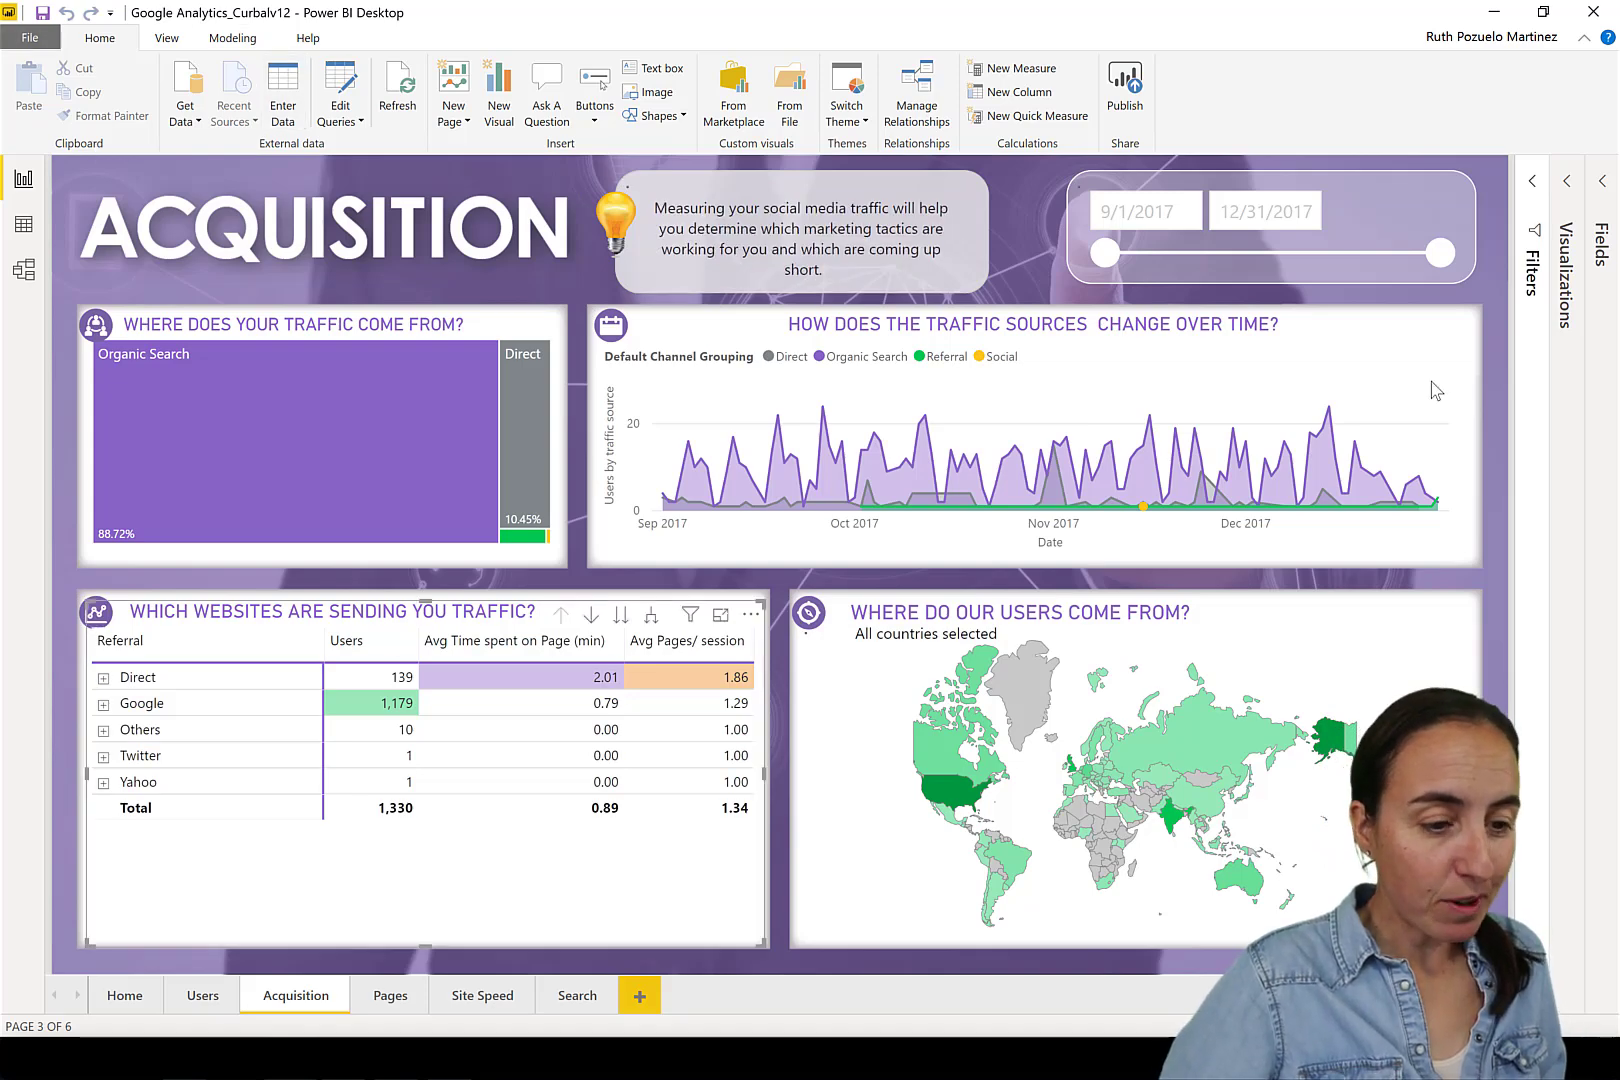
left_click(1567, 181)
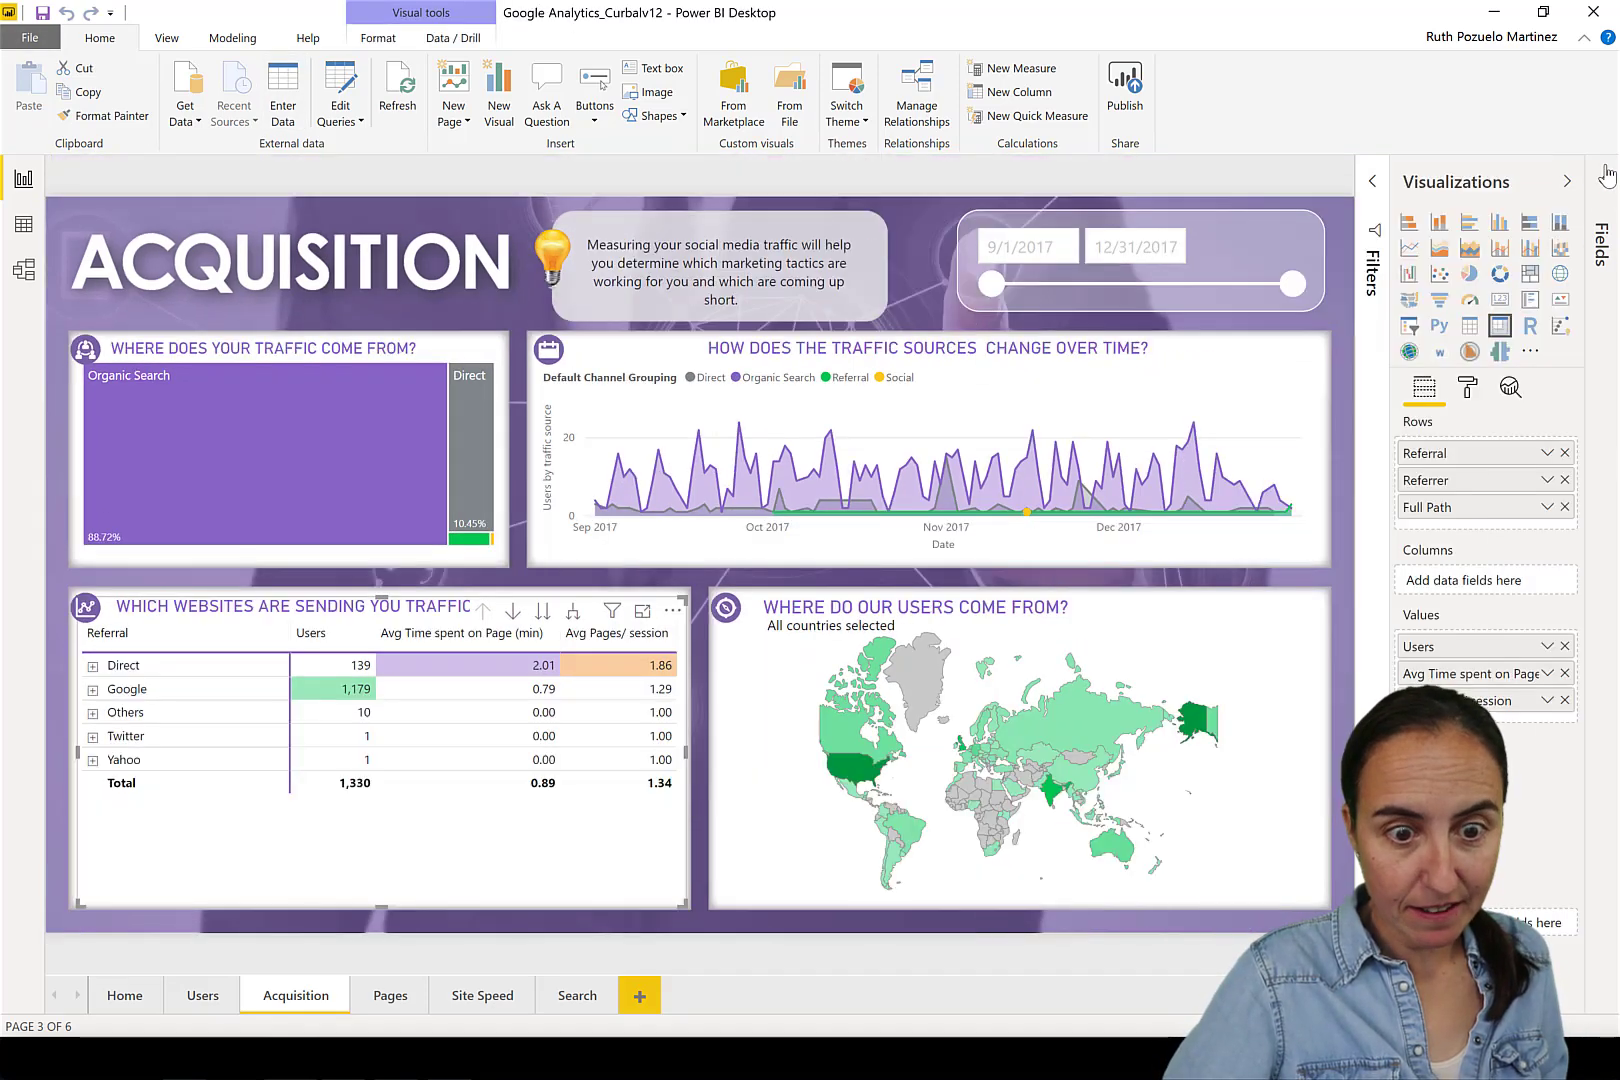
left_click(1606, 177)
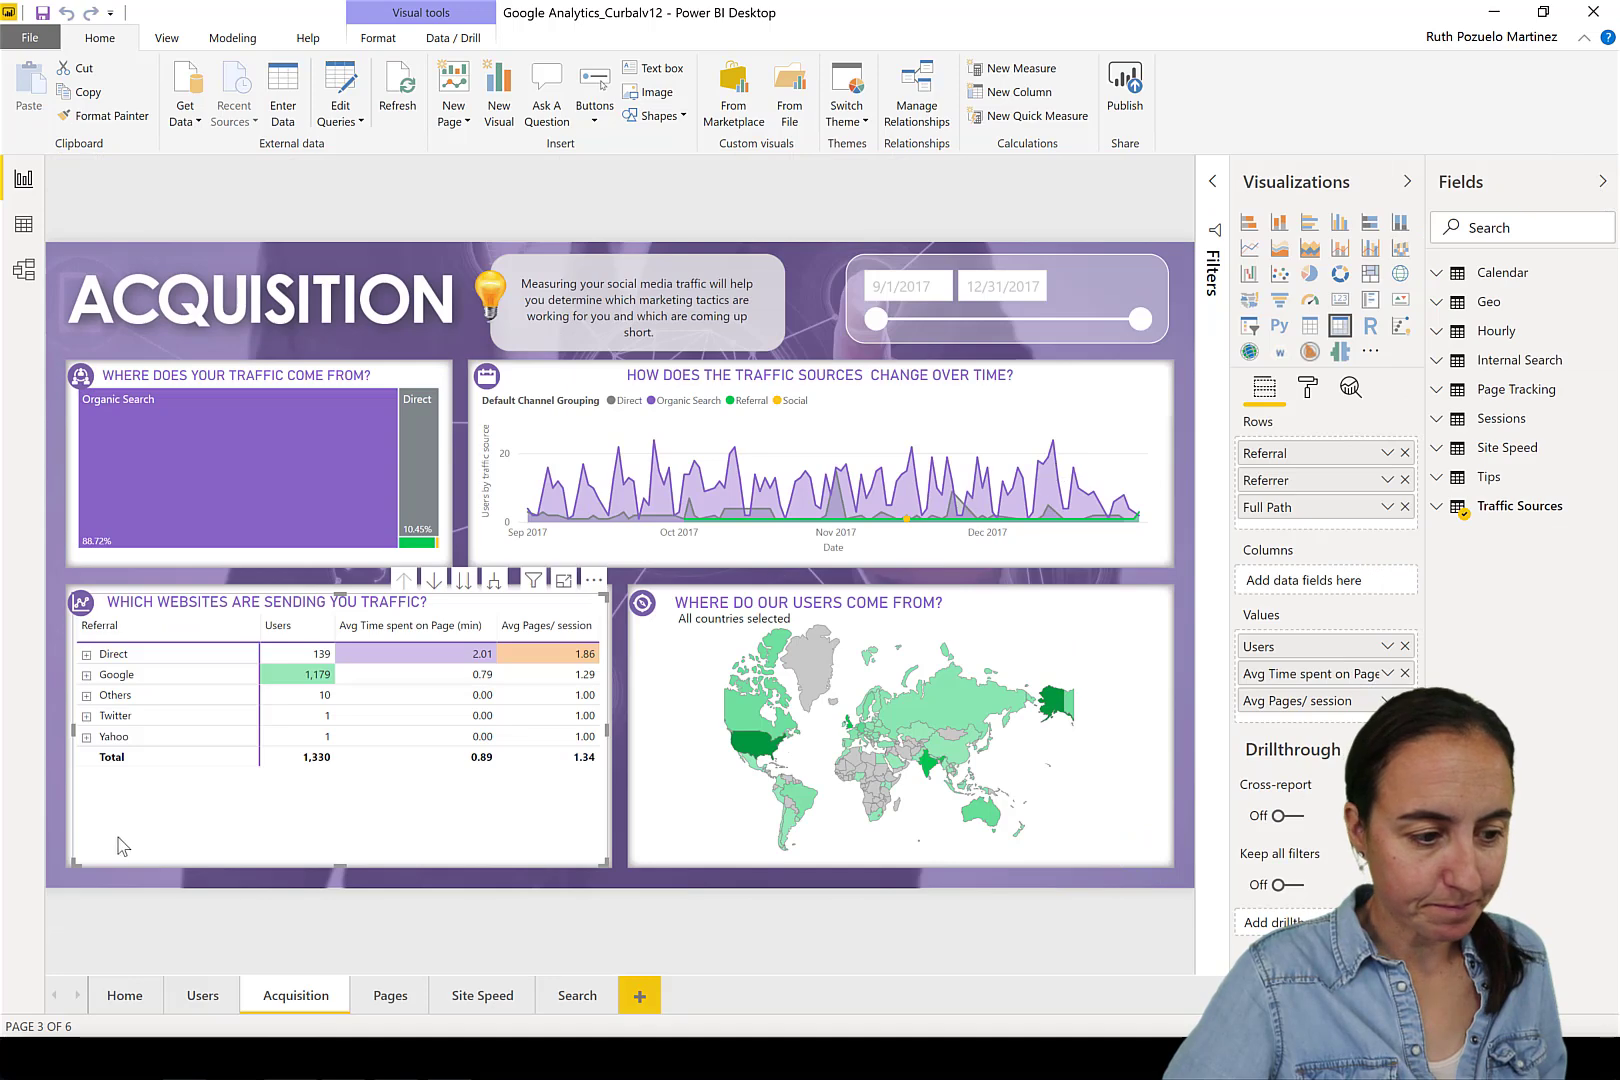
left_click(1500, 508)
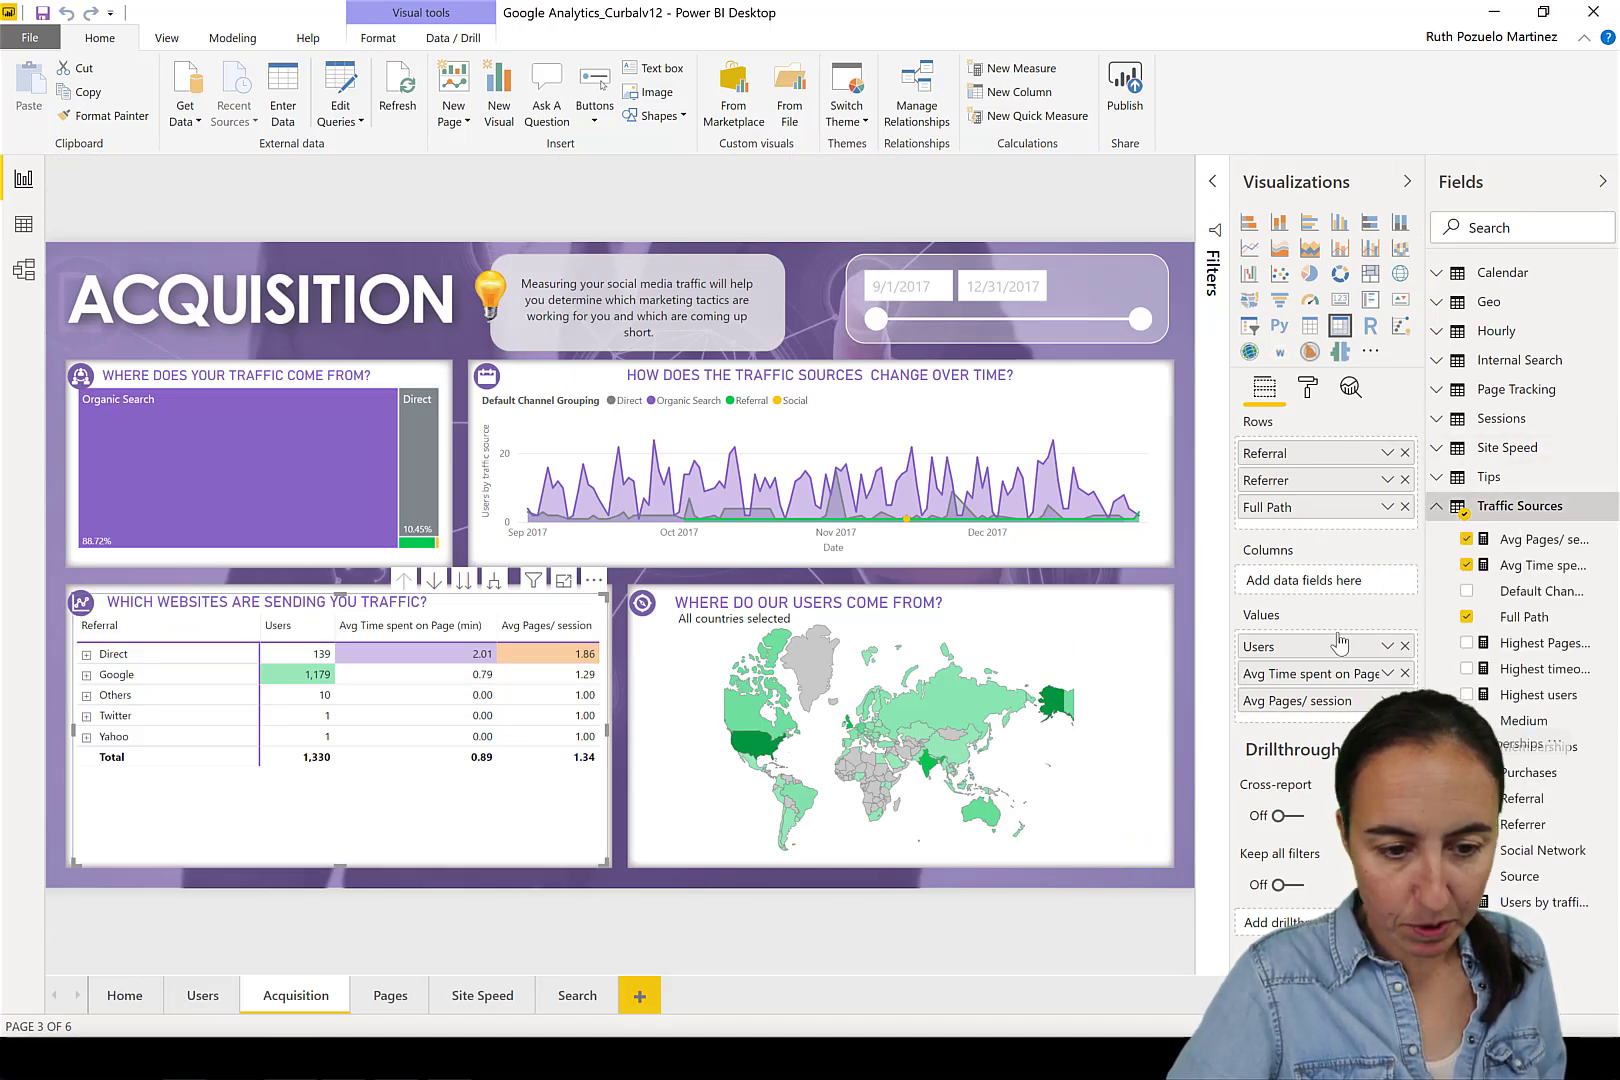
mouse_move(1340, 640)
left_mouse_down()
mouse_move(1333, 573)
mouse_move(1335, 645)
left_mouse_up()
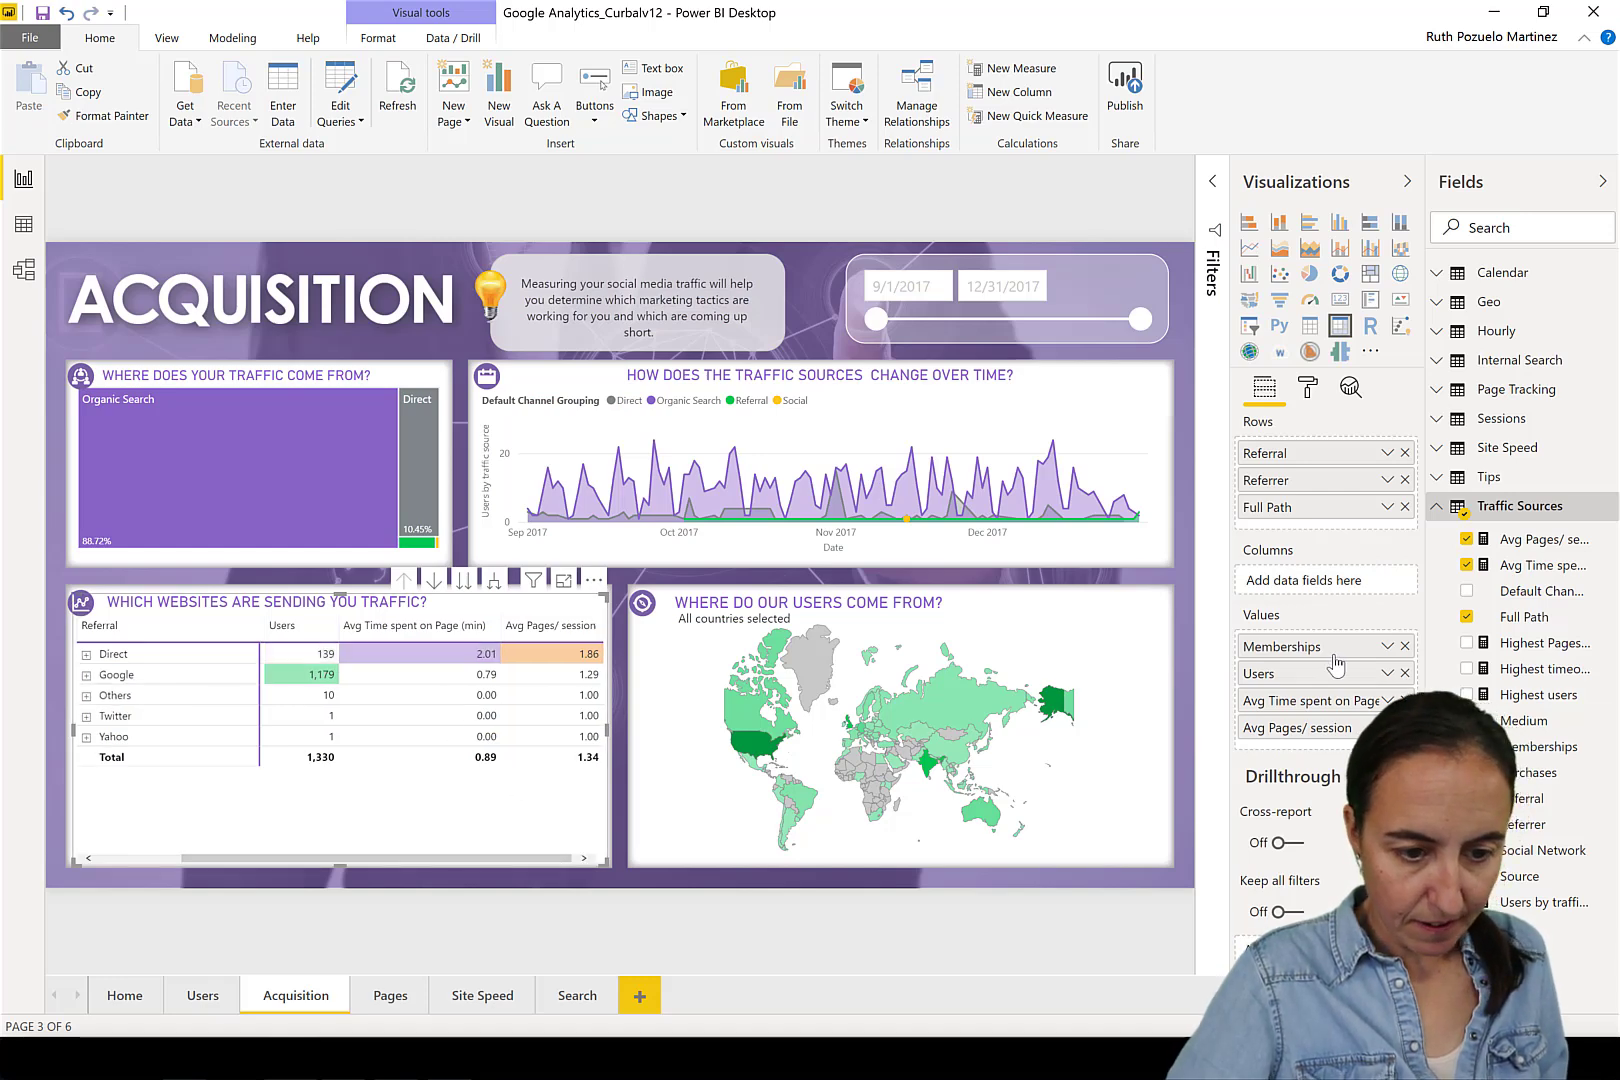
left_click(467, 857)
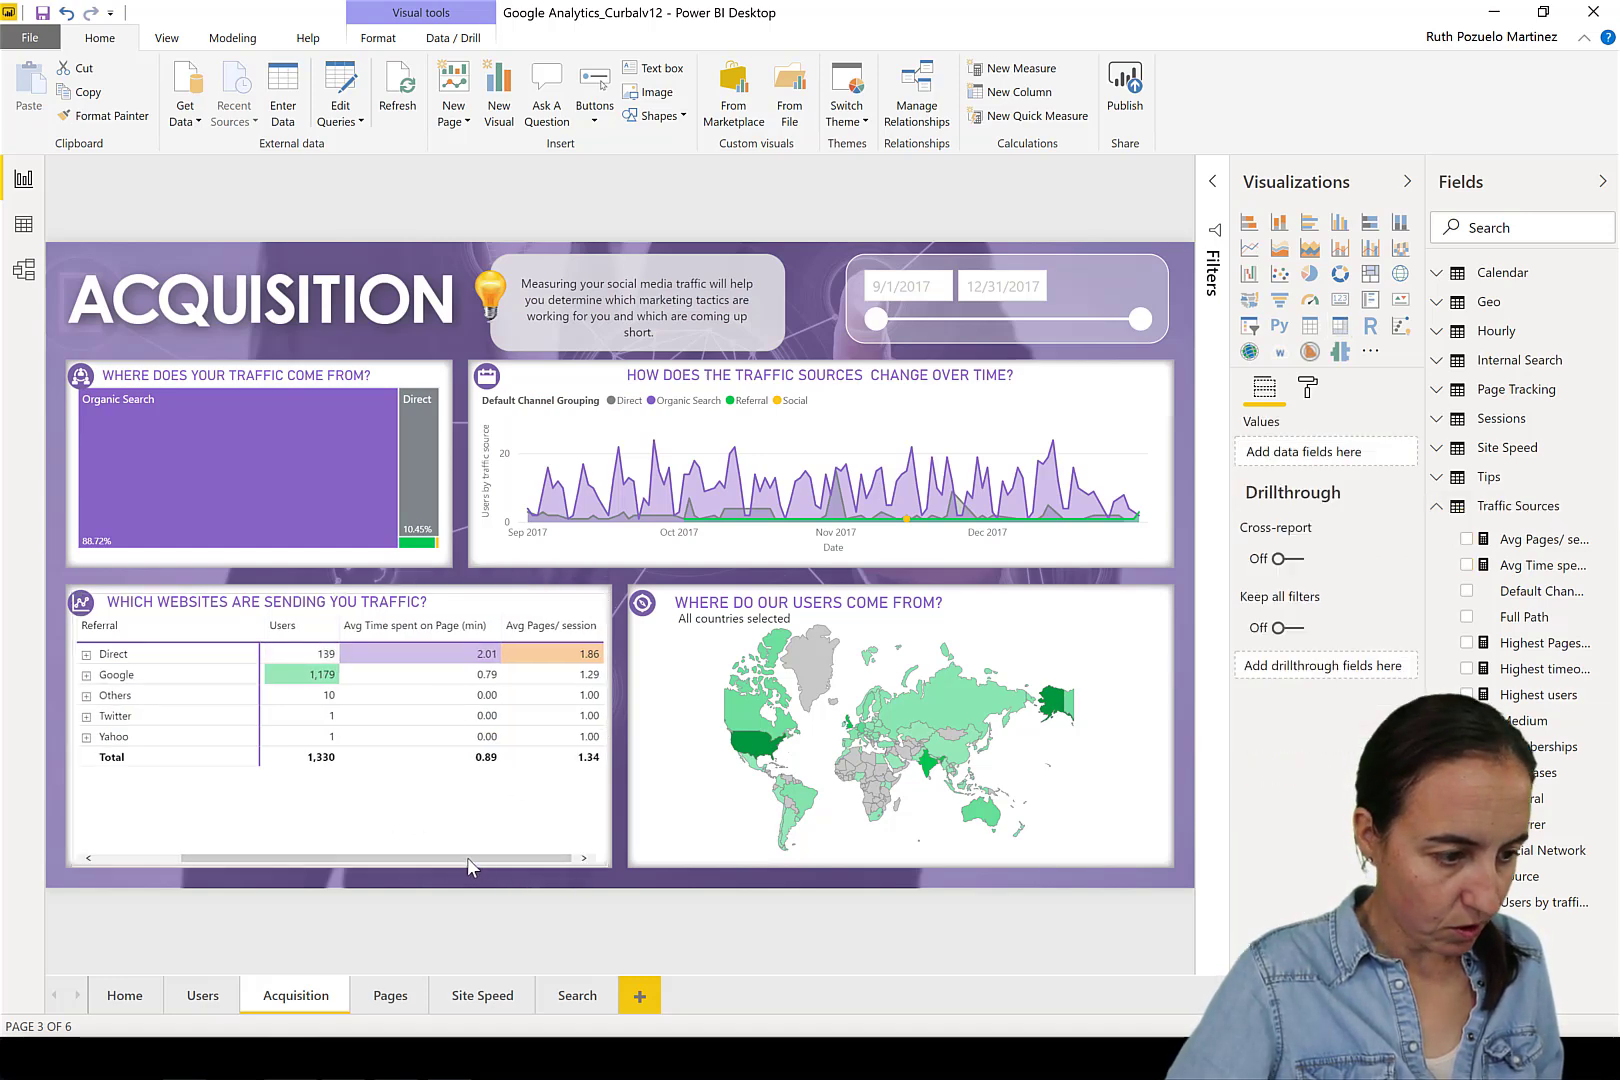
left_click(398, 802)
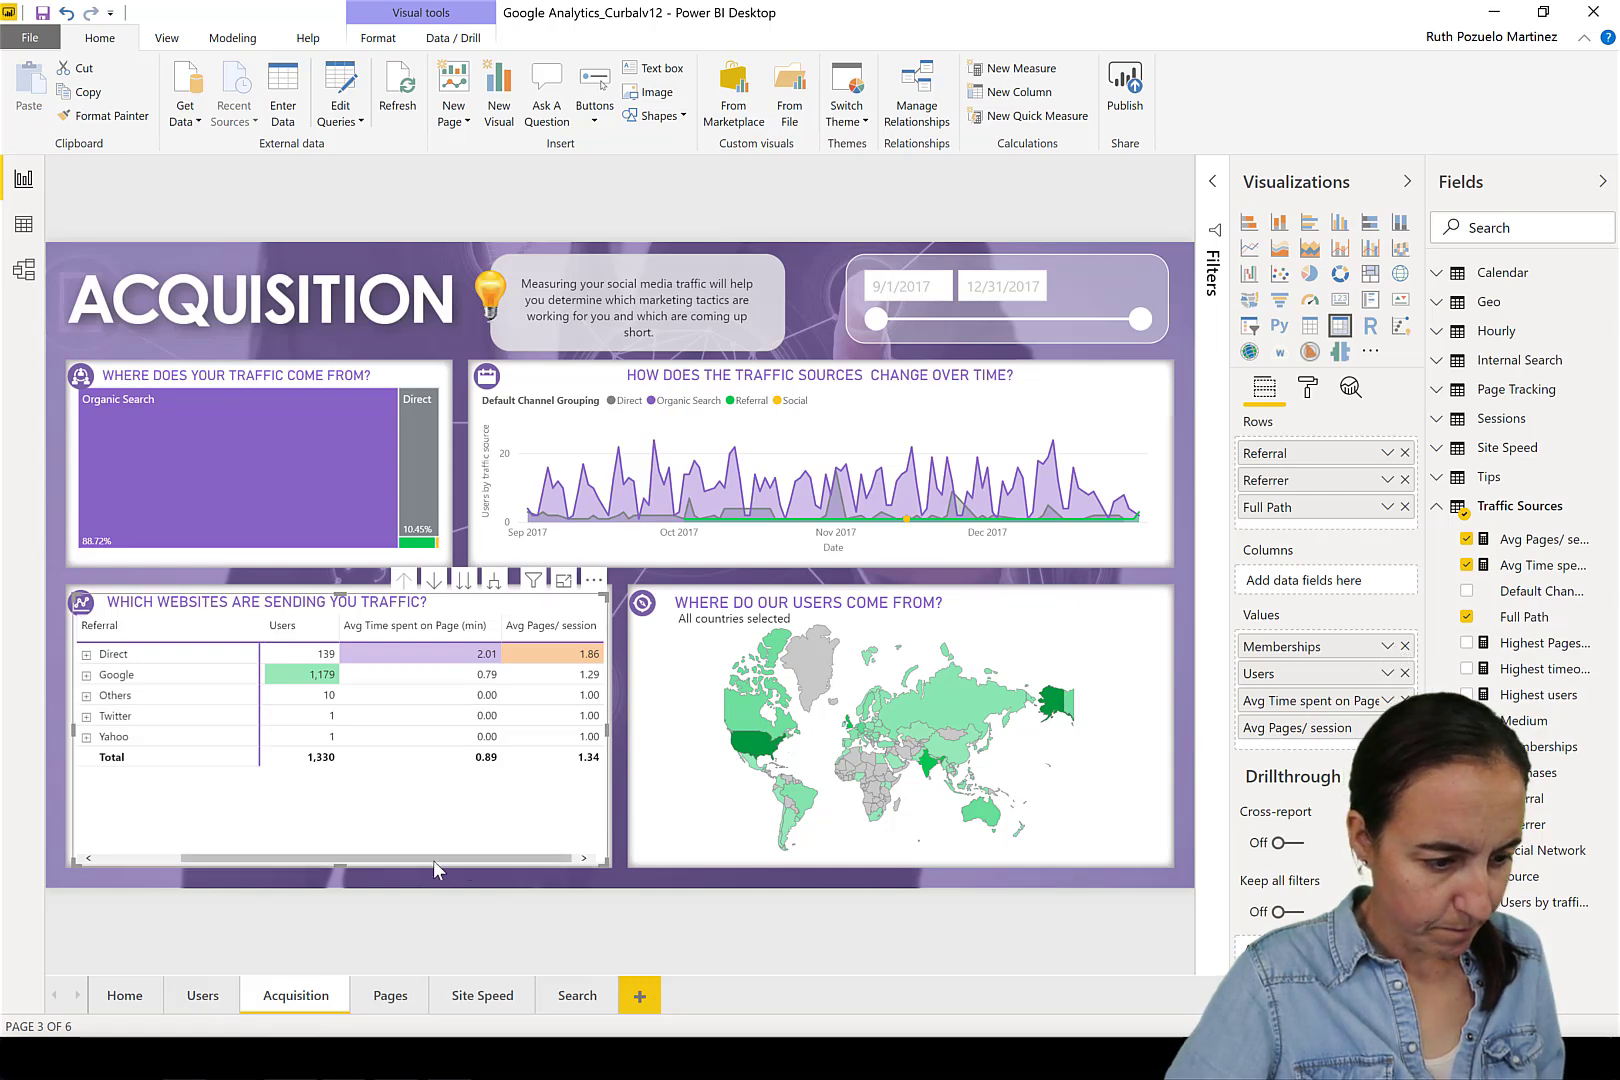
left_click_drag(433, 861, 272, 861)
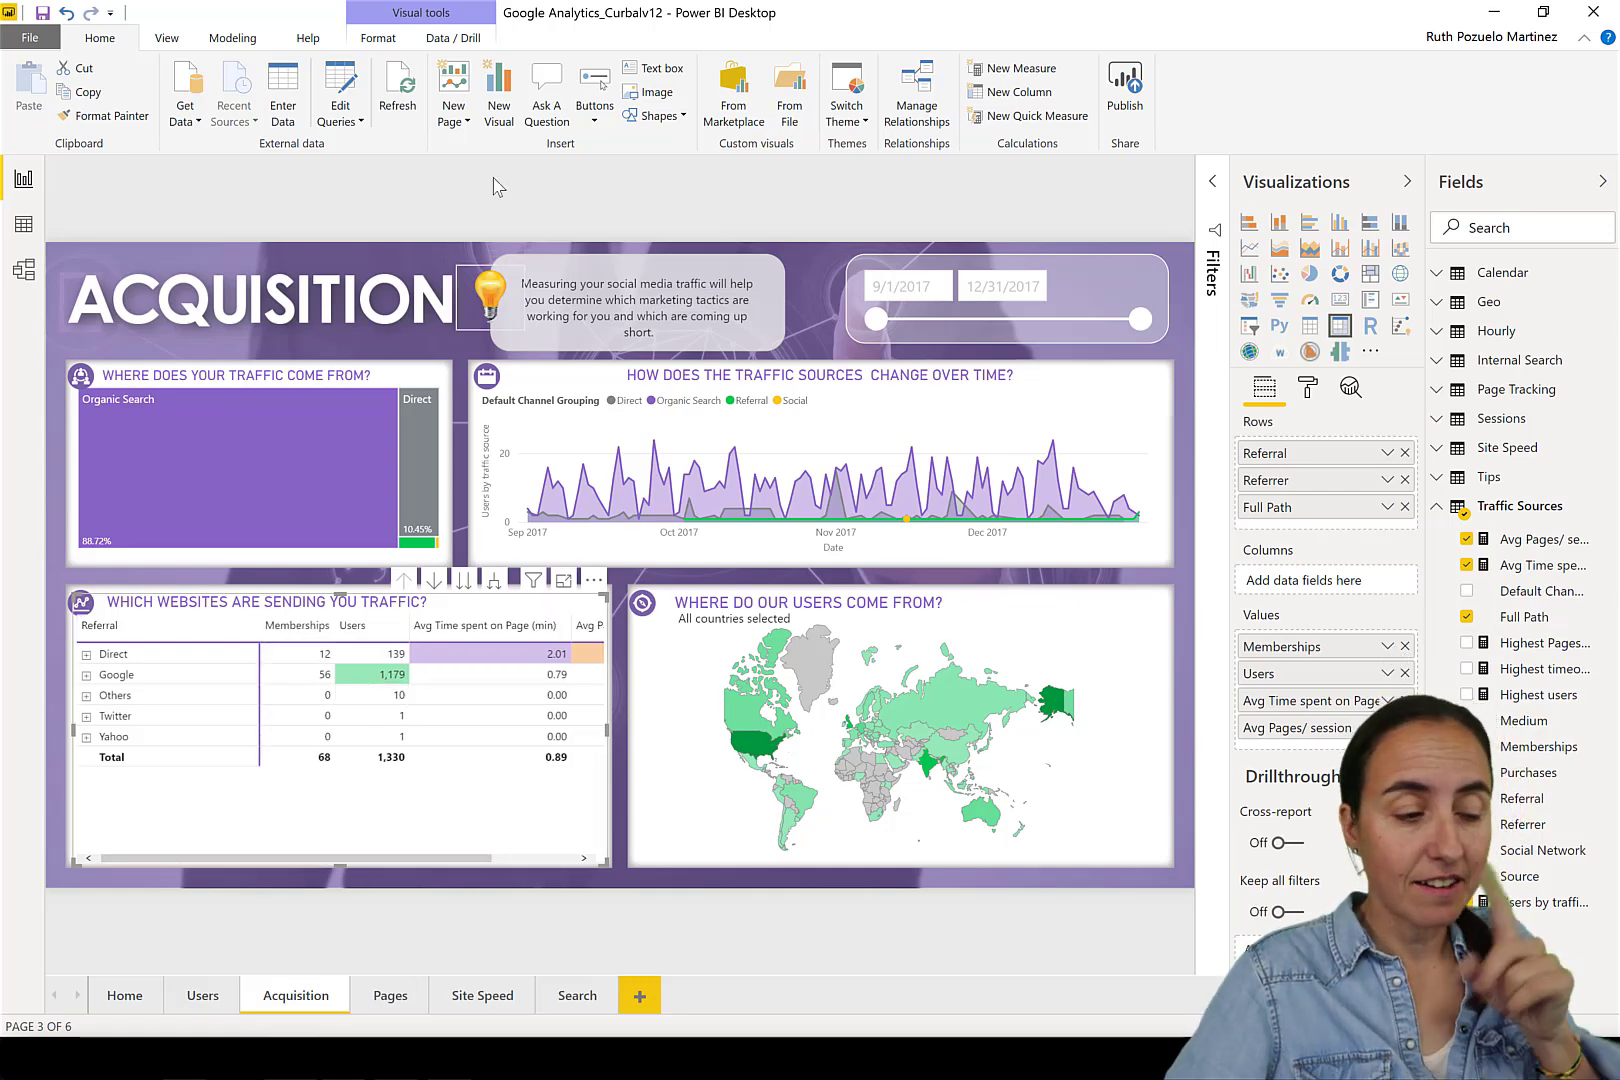
- Change the Goal1 parameter value from Memberships to 'new members'
left_click(341, 122)
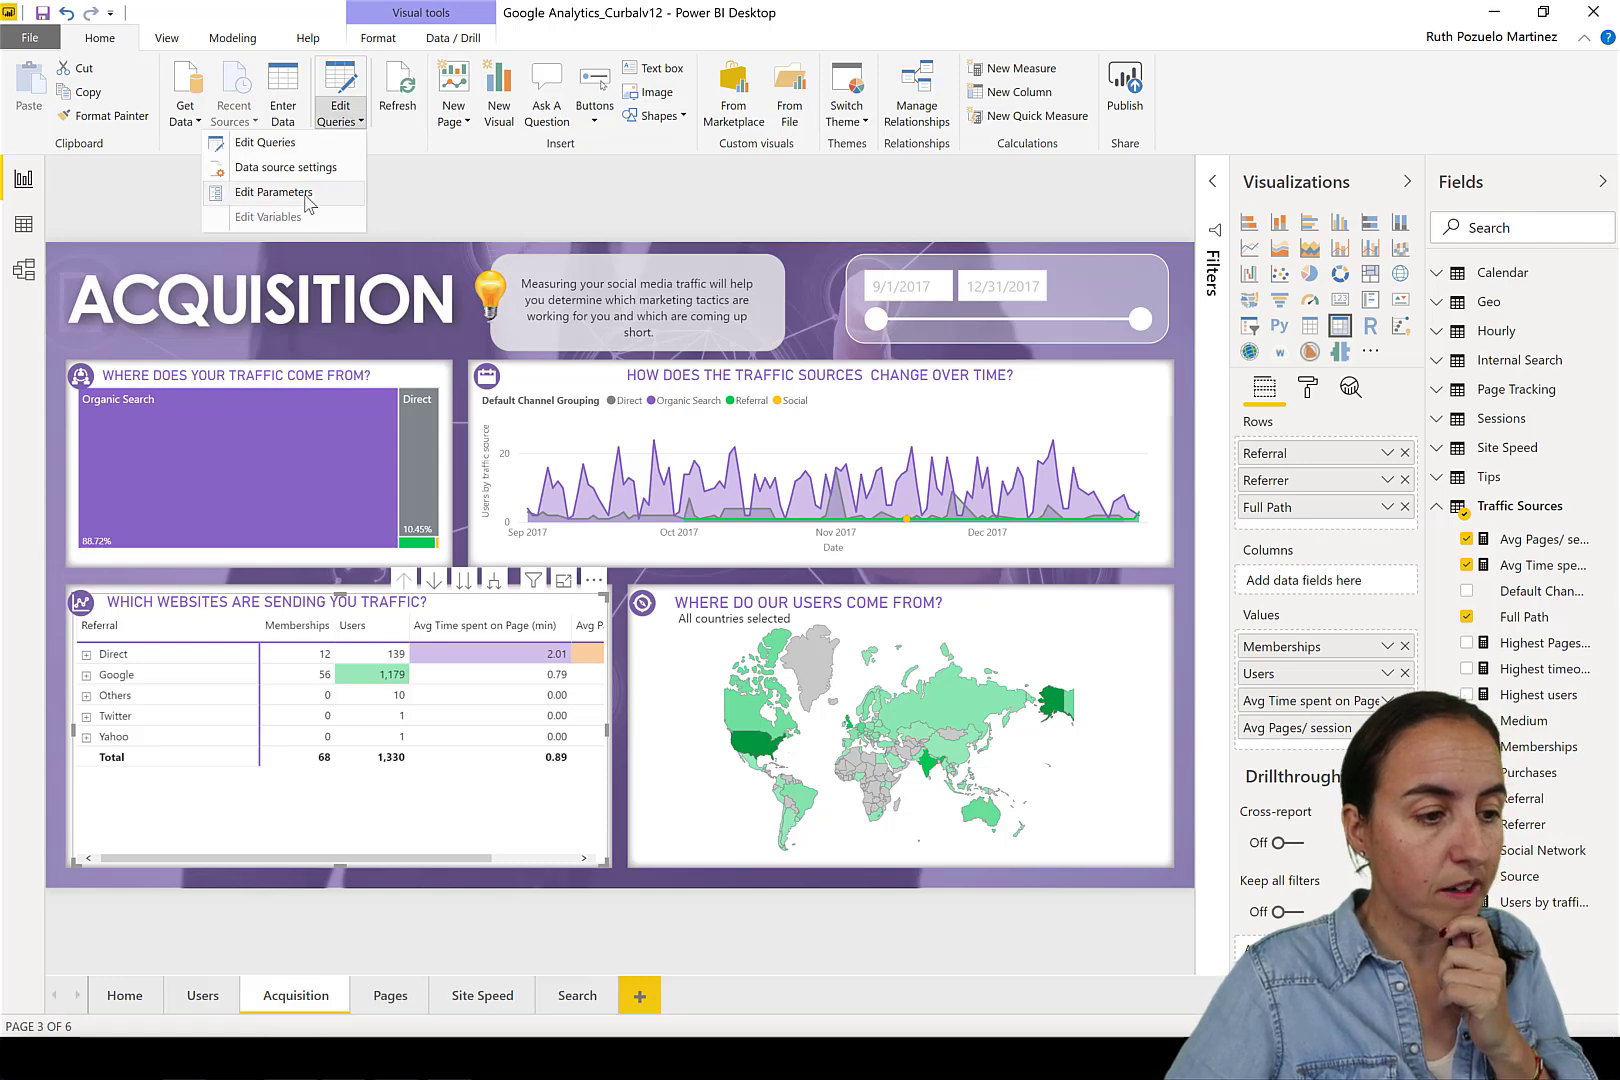
left_click(309, 195)
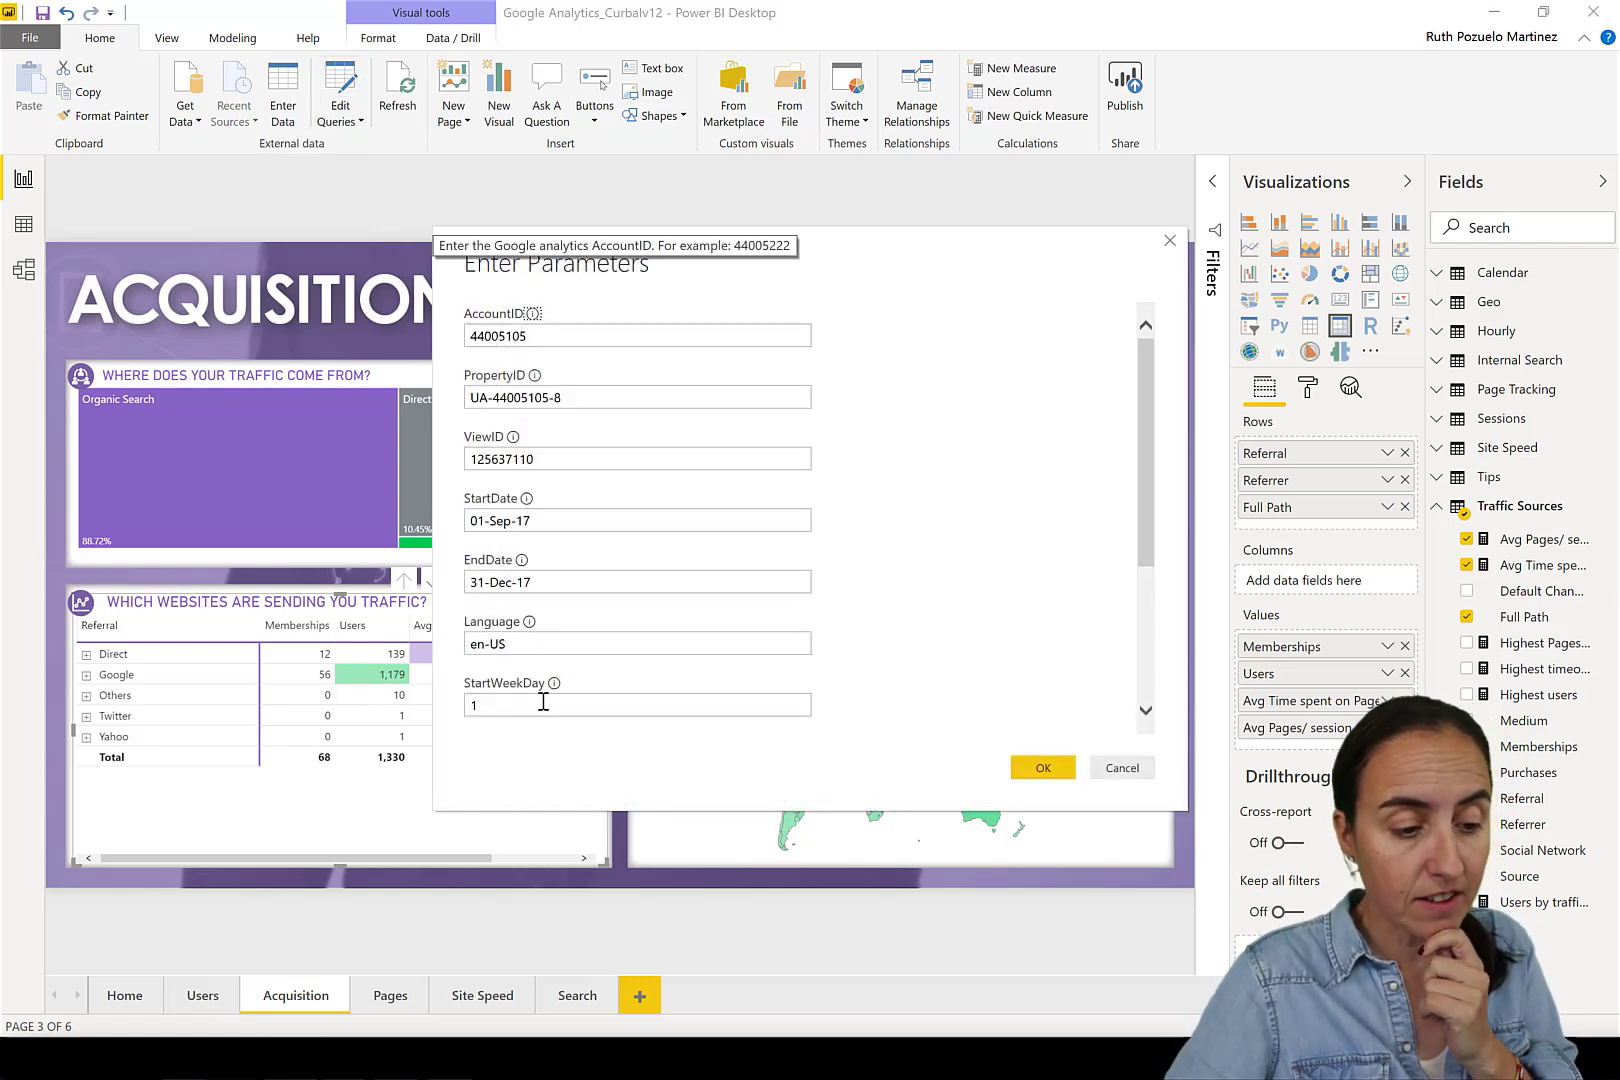
scroll(668, 642, "down", 3)
left_click_drag(552, 645, 466, 648)
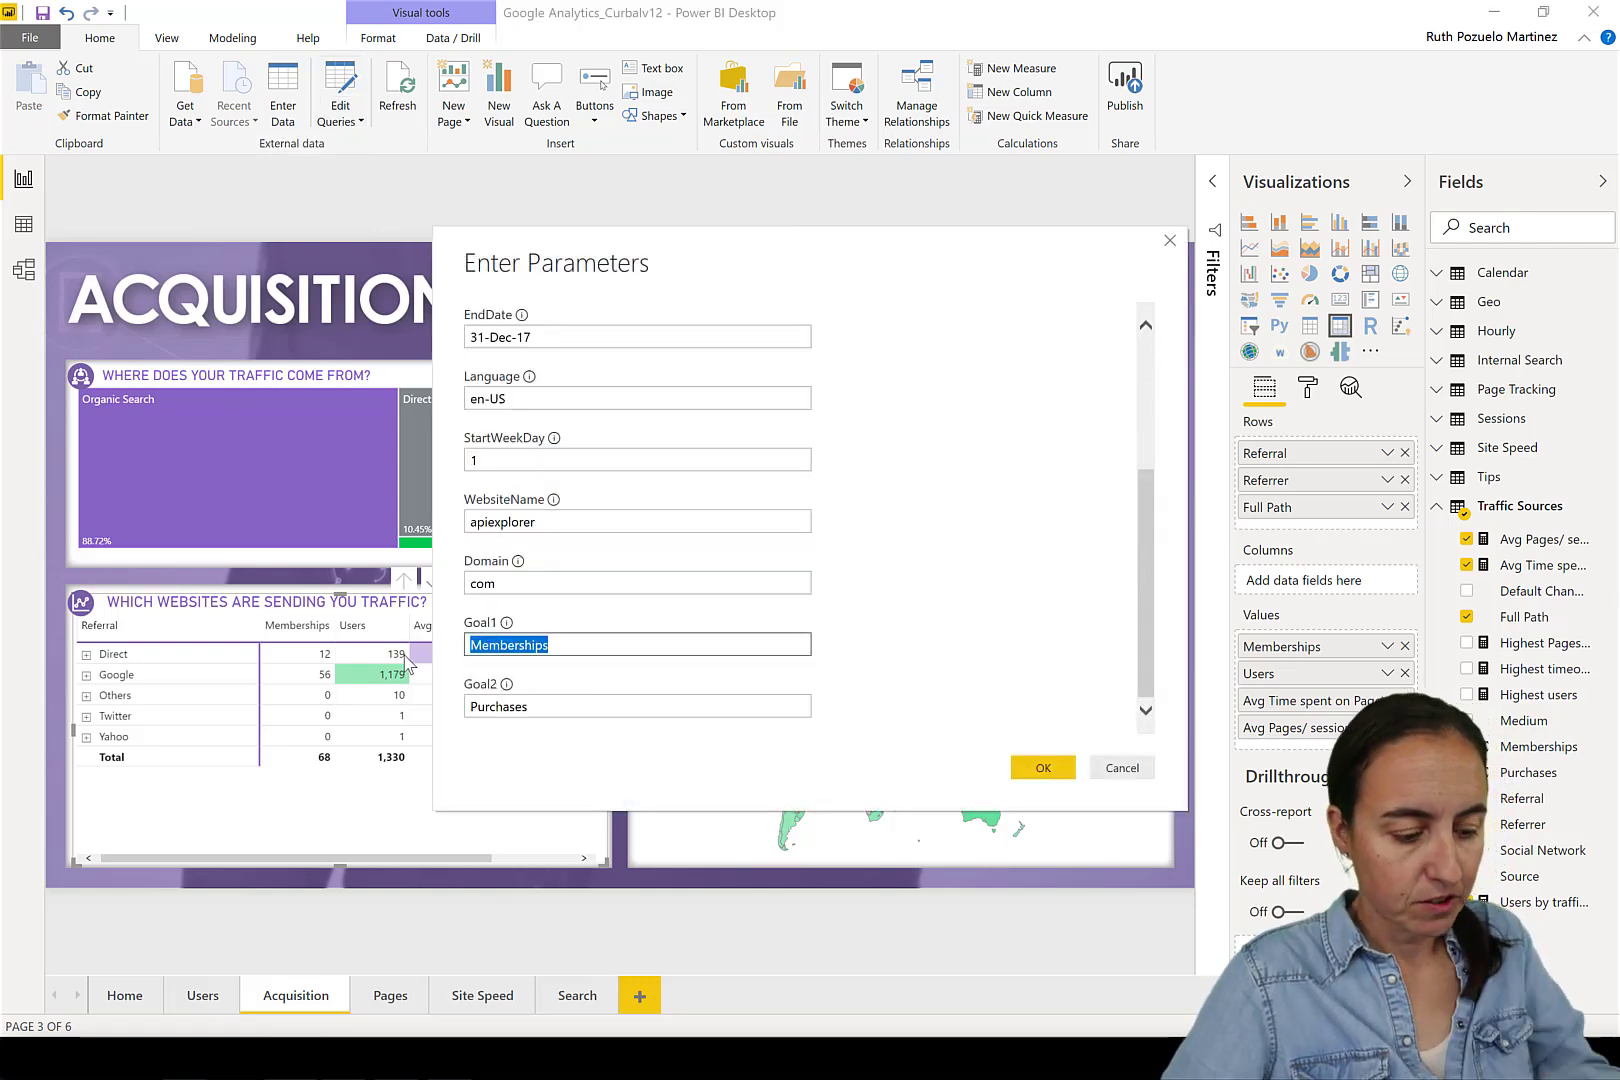
type("n")
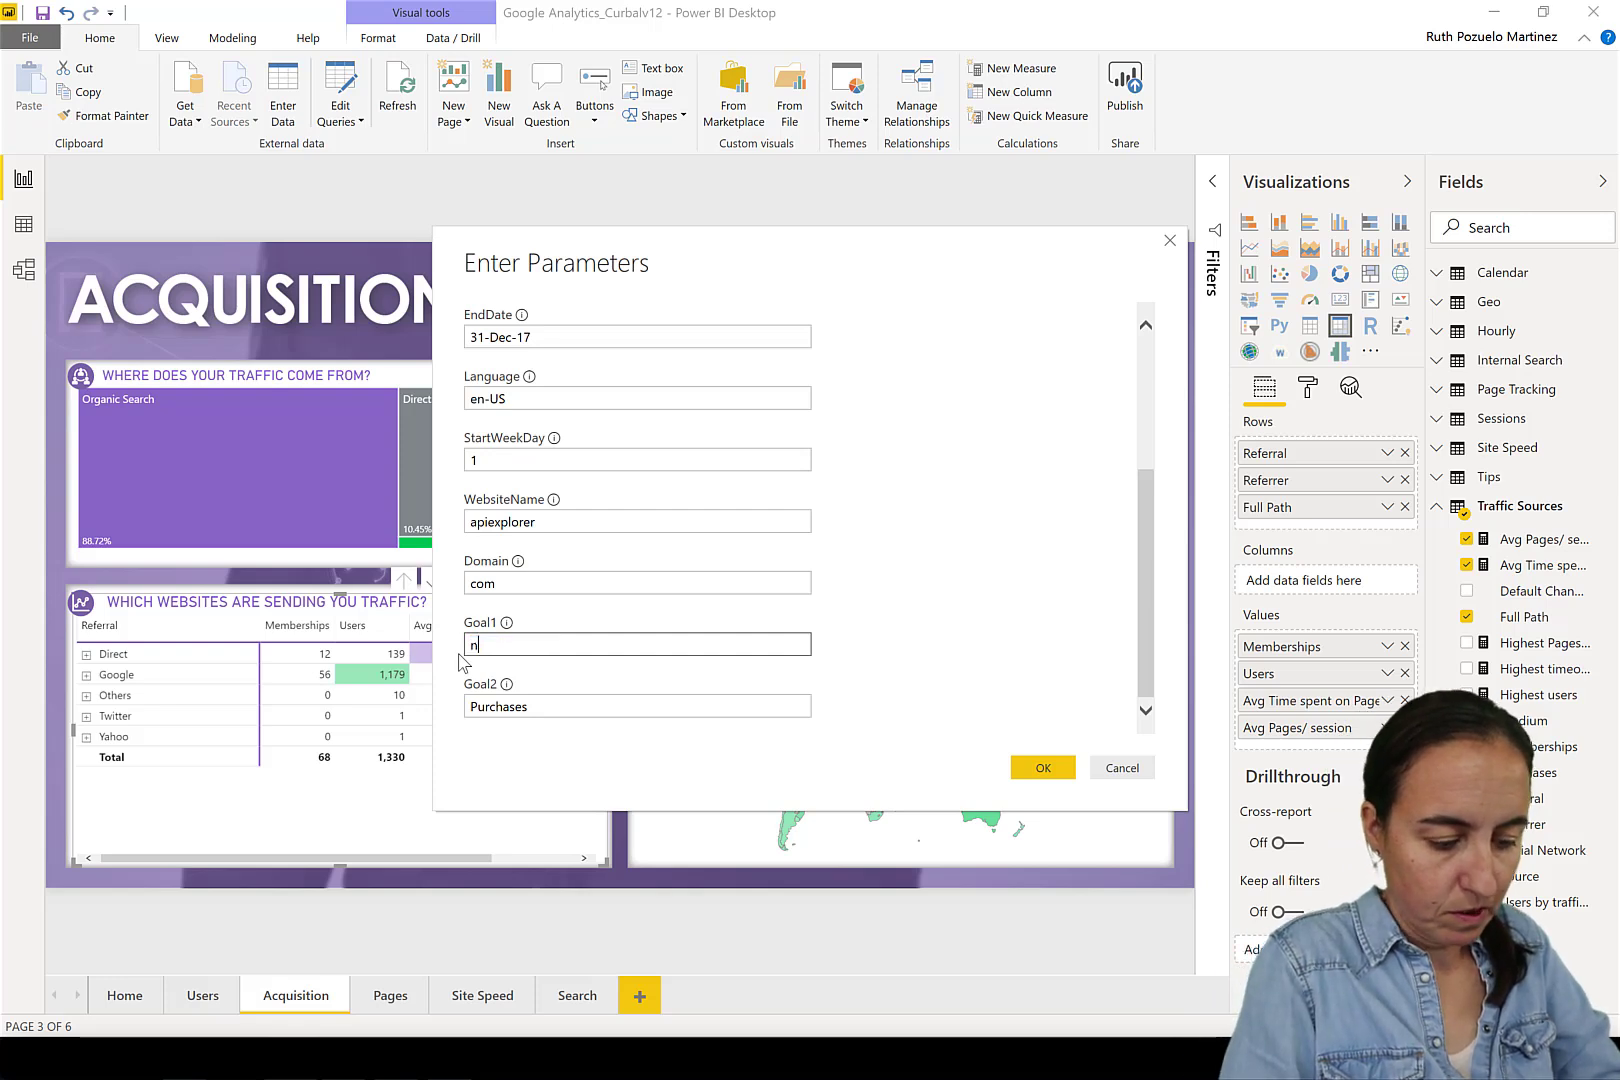
type("ew membes")
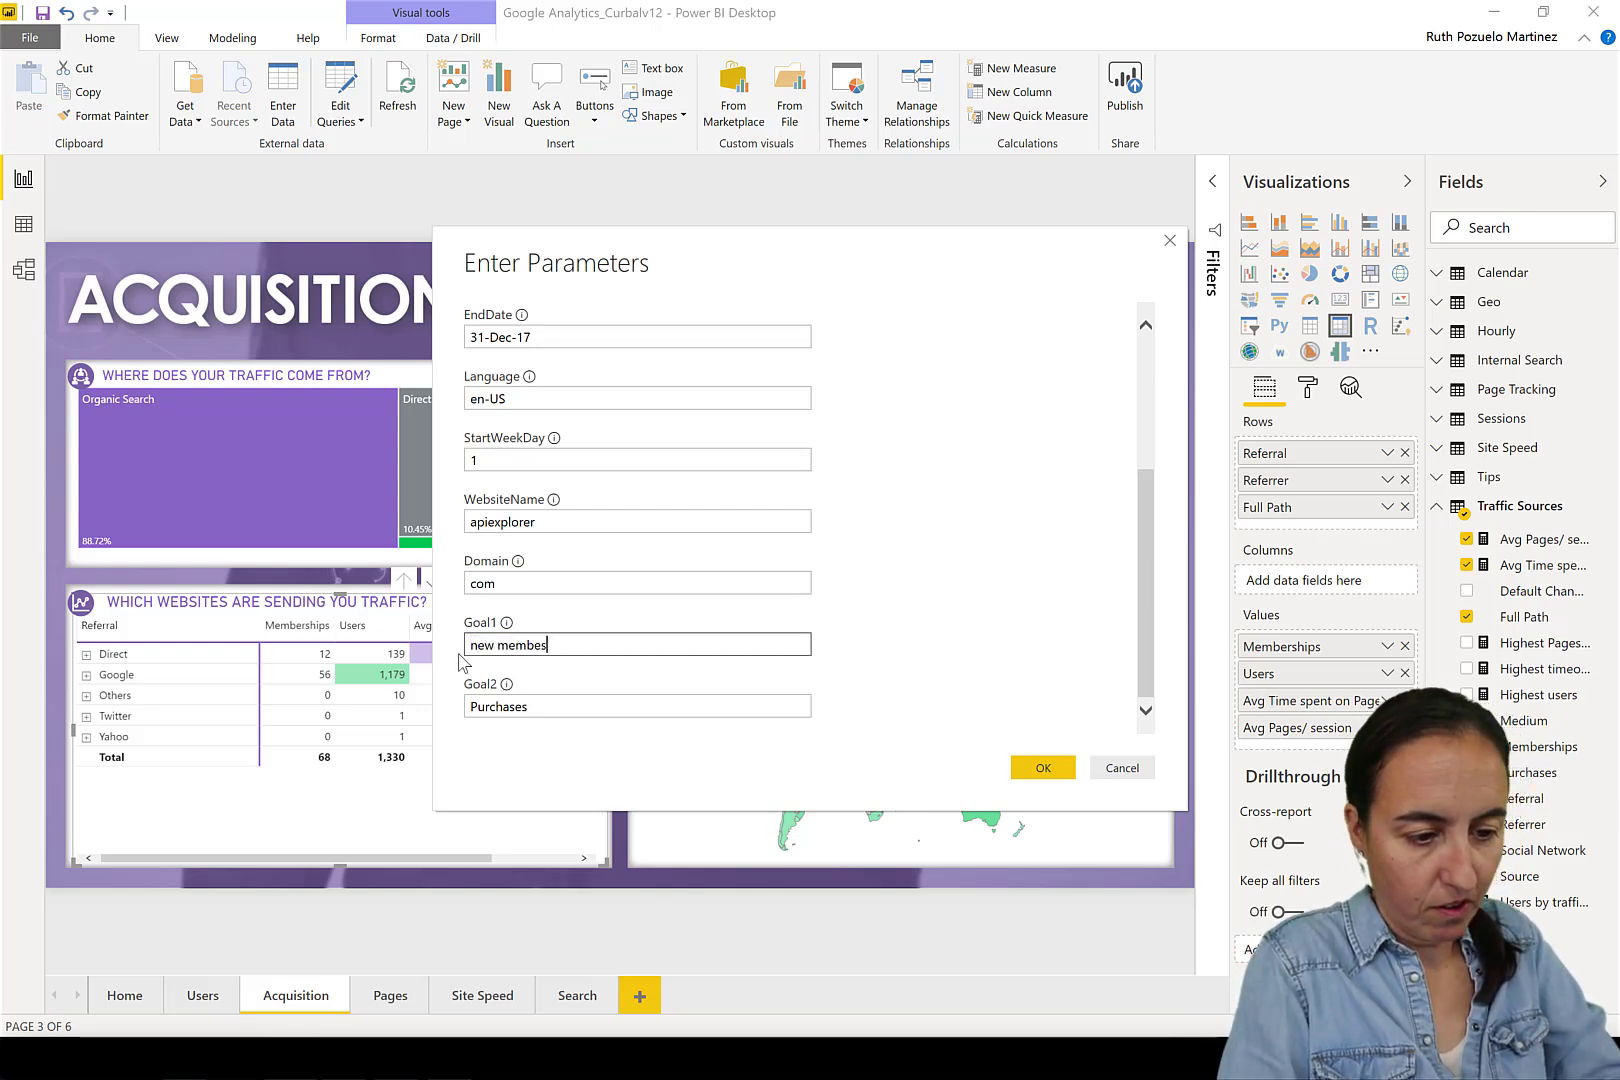
key("Return")
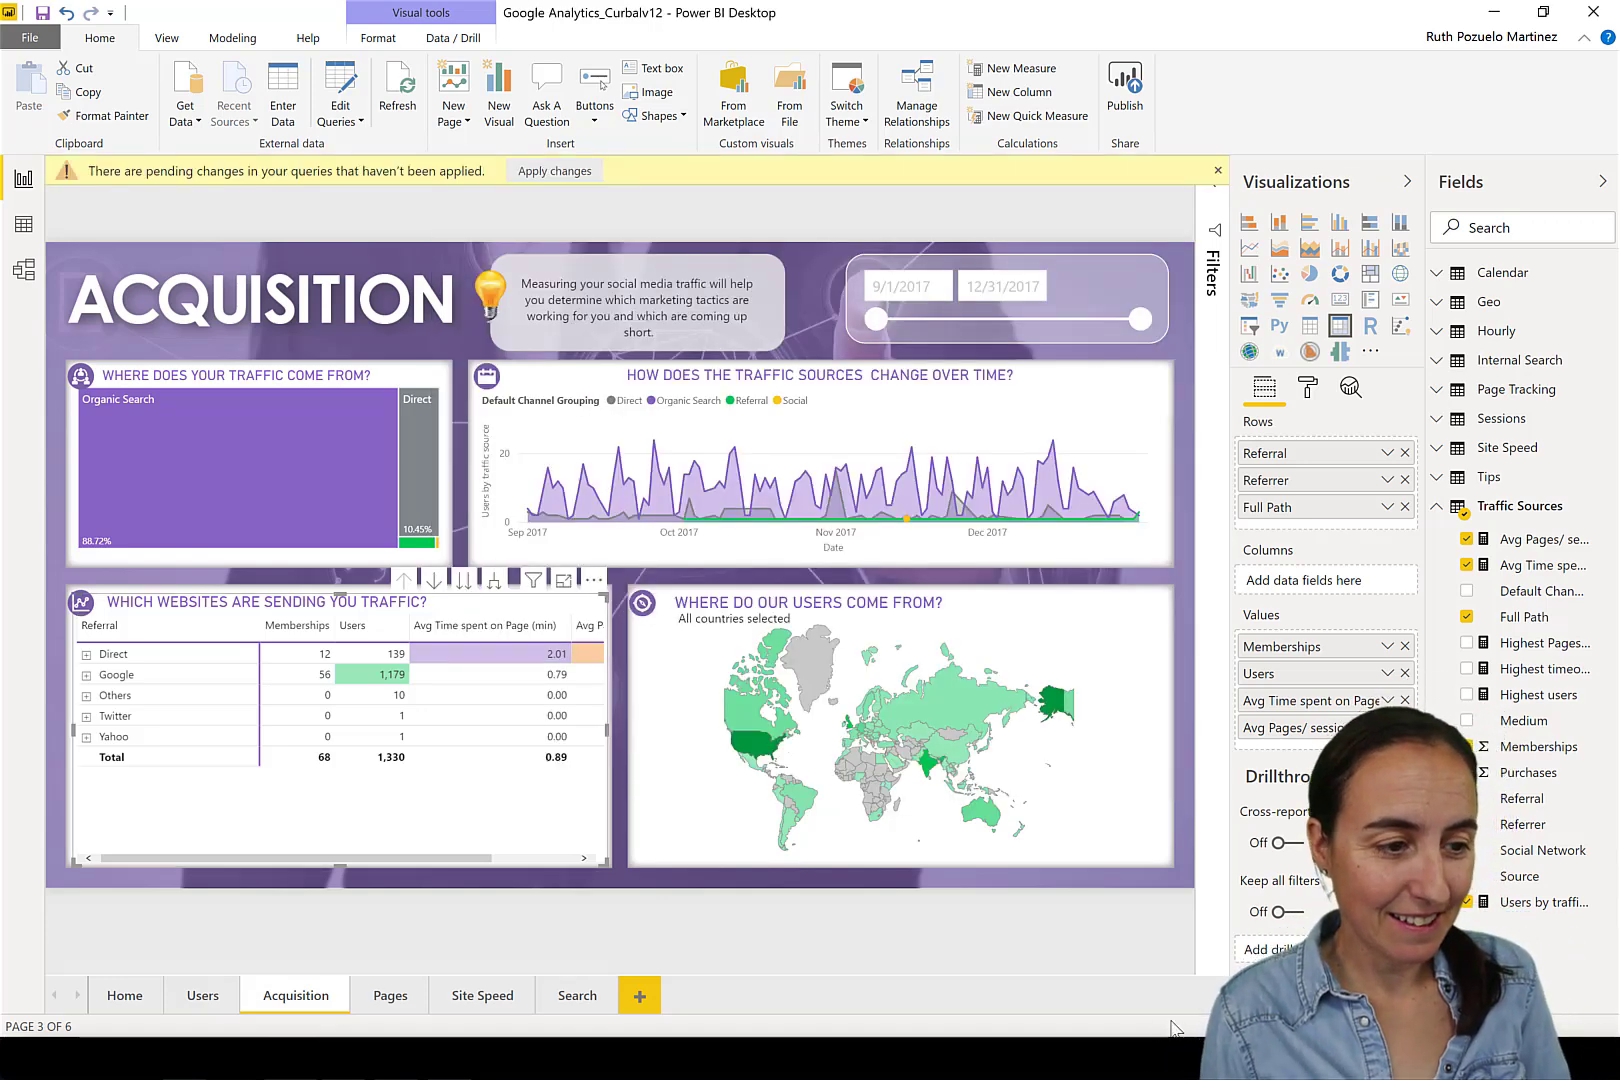
- Apply the pending query changes from the yellow banner
left_click(555, 171)
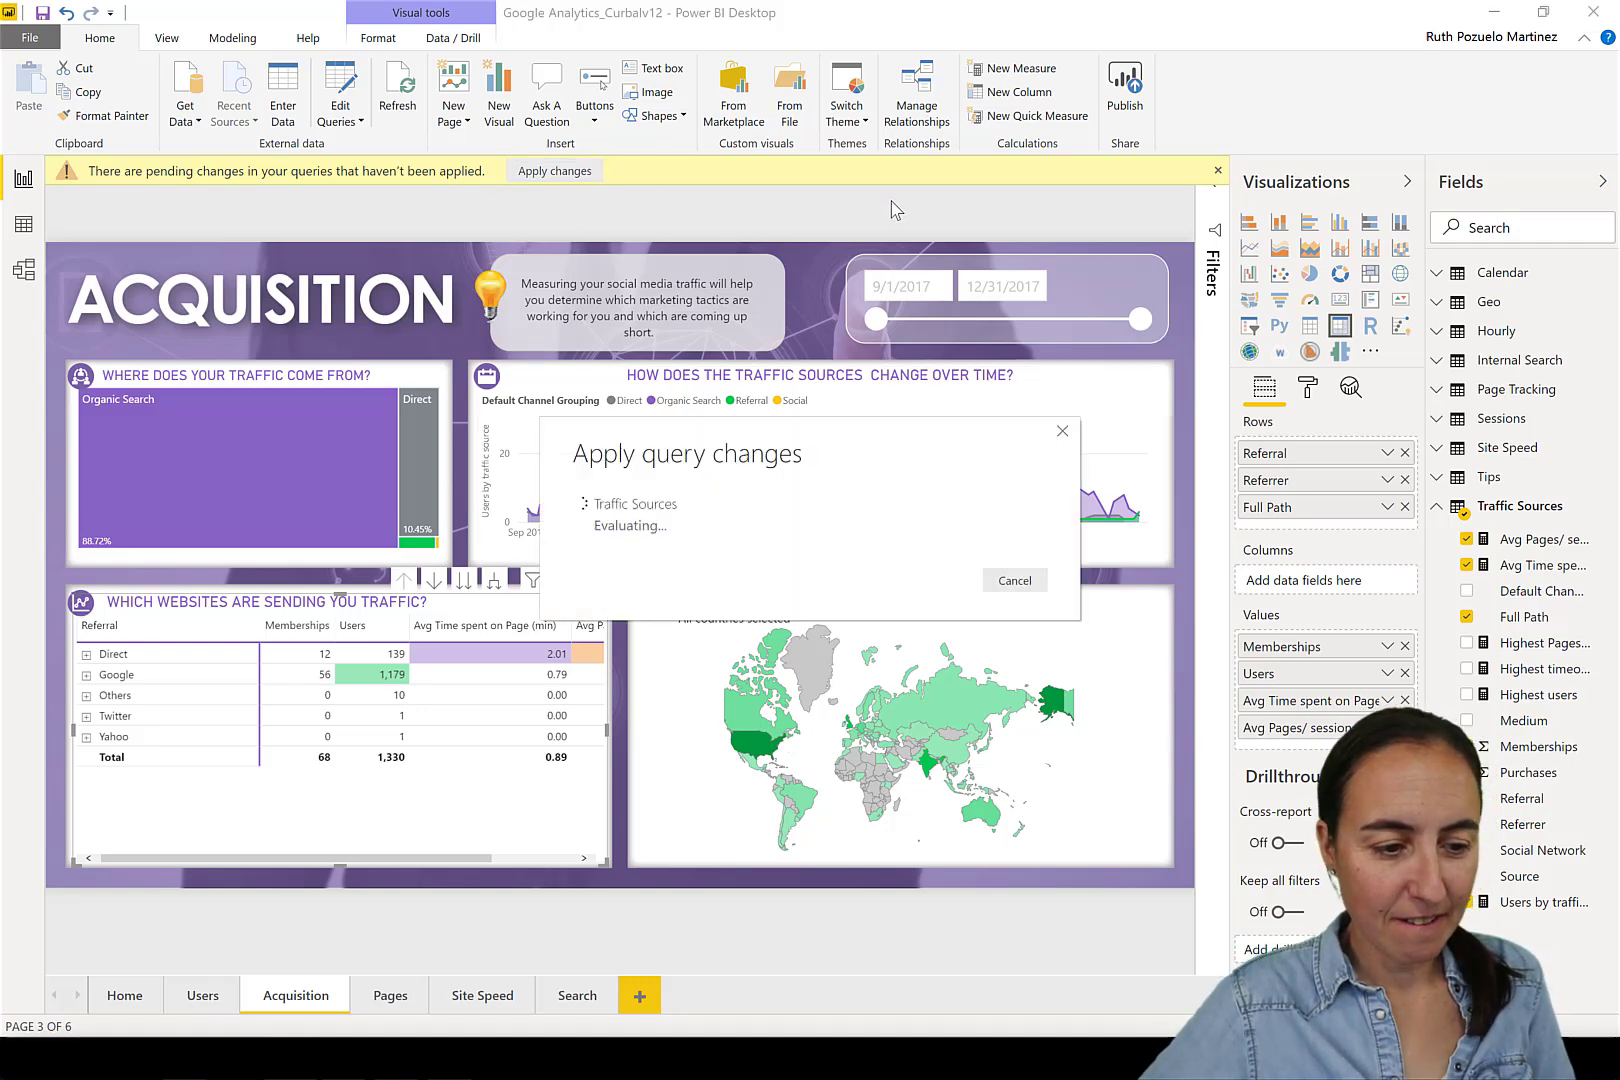